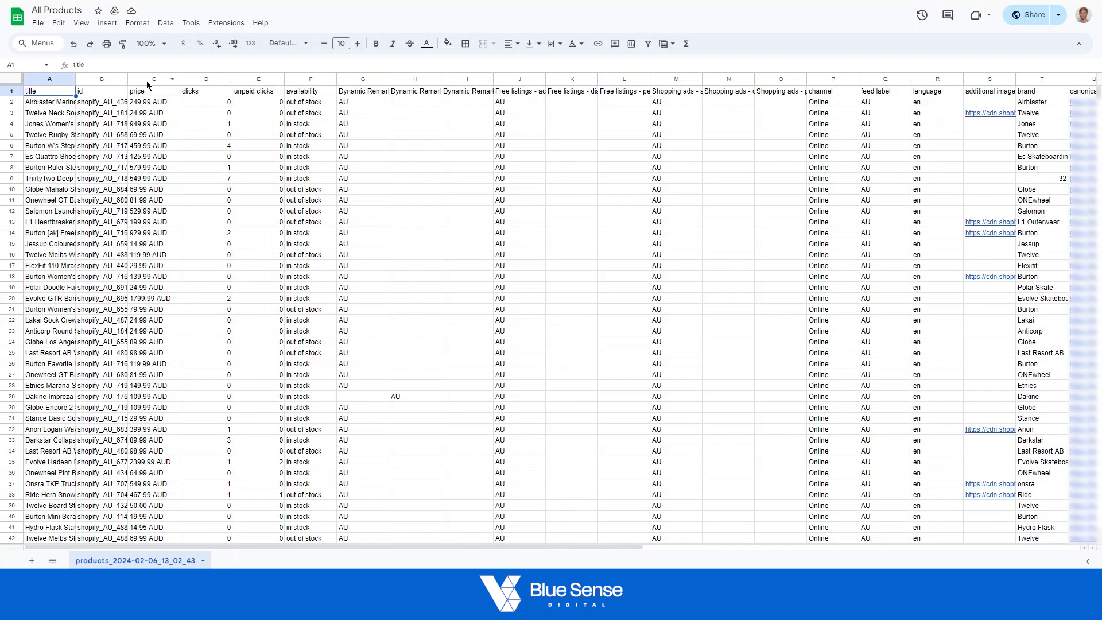
- Delete columns AD to AI and columns C to AB, keeping only the title, id and mpn columns
drag(150, 83, 947, 72)
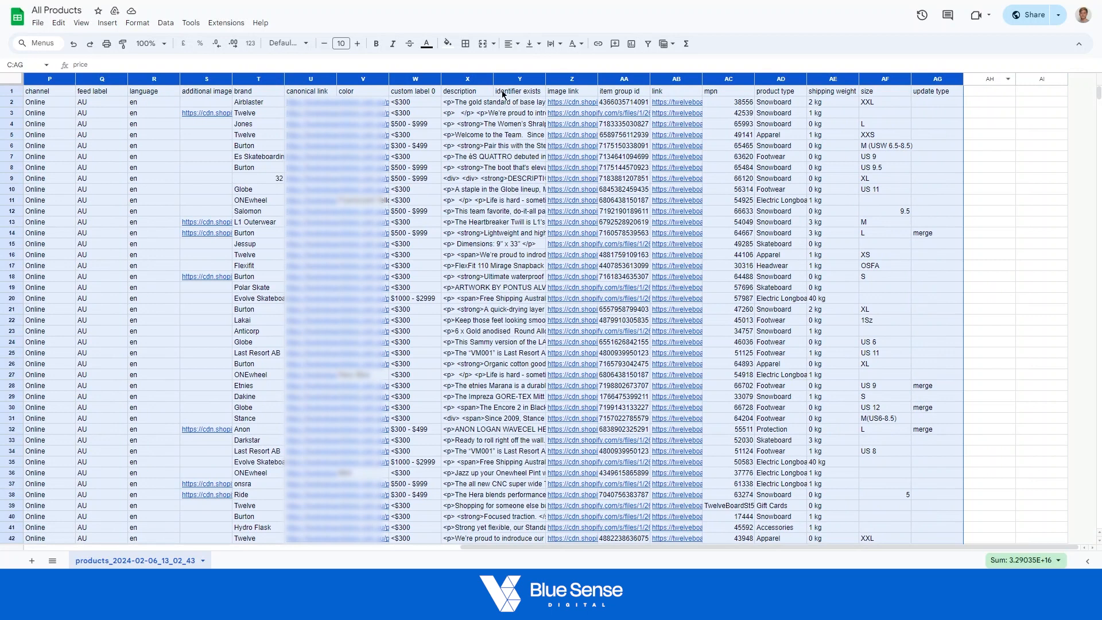
drag(717, 80, 718, 80)
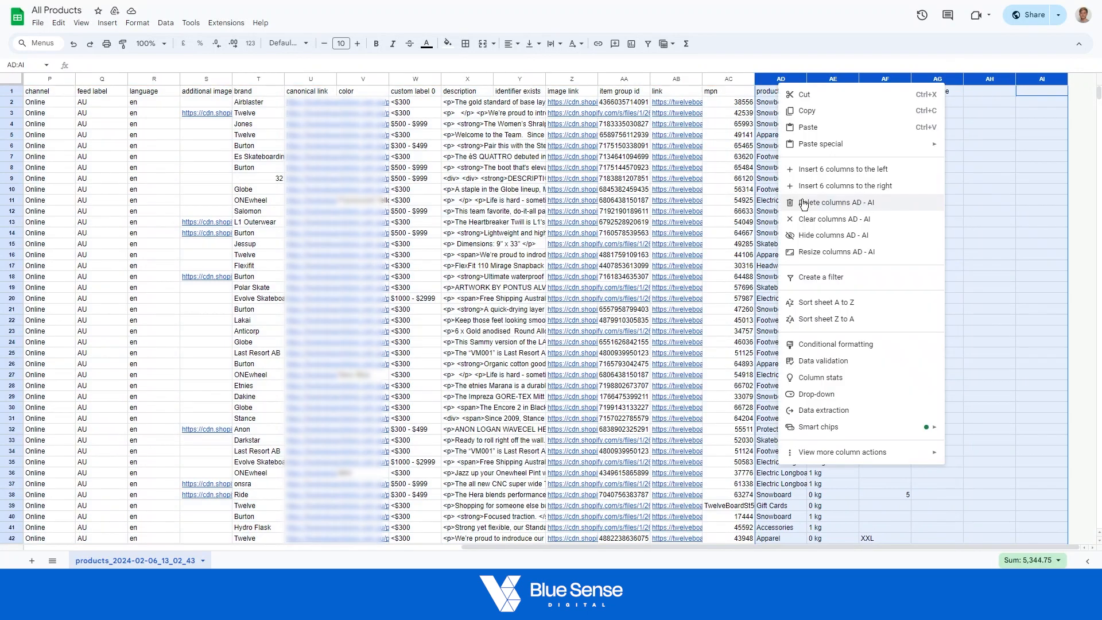
click(805, 204)
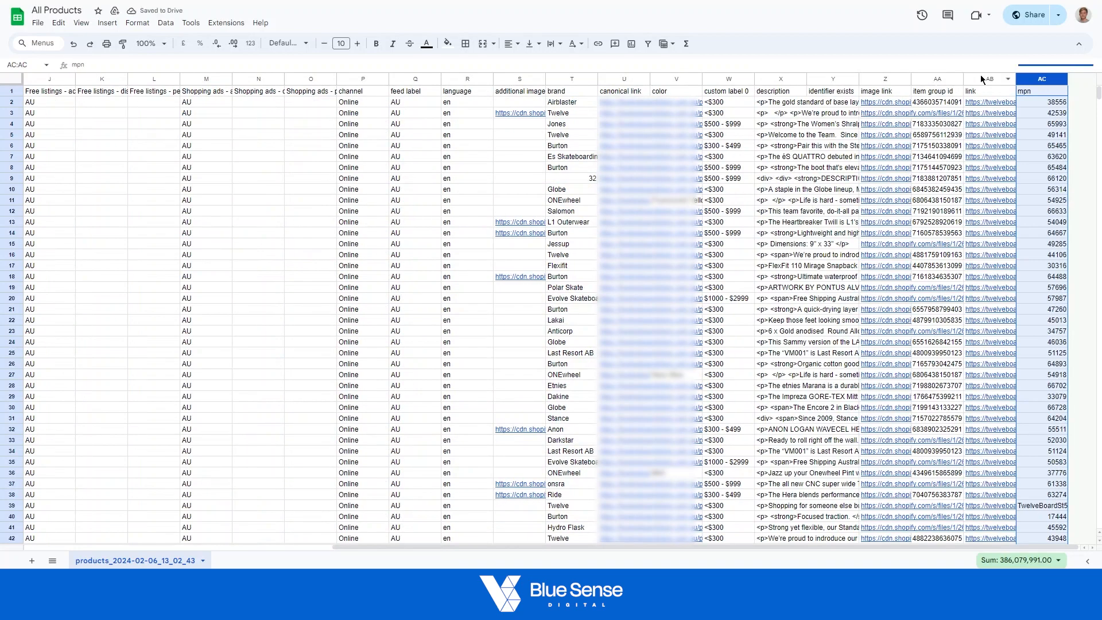
drag(990, 79, 143, 72)
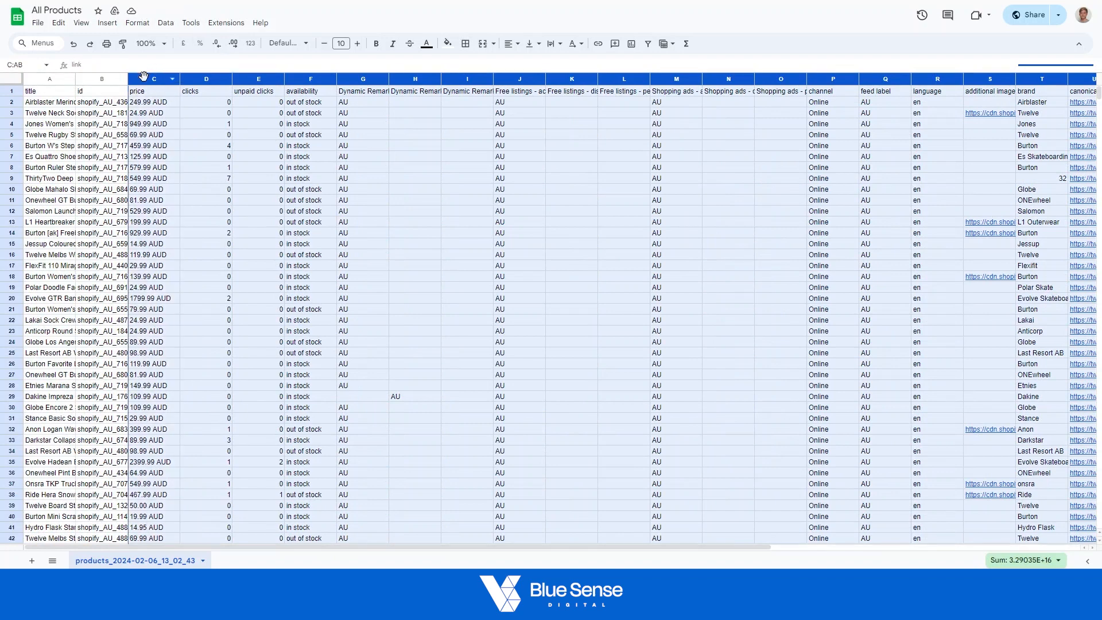
right_click(151, 82)
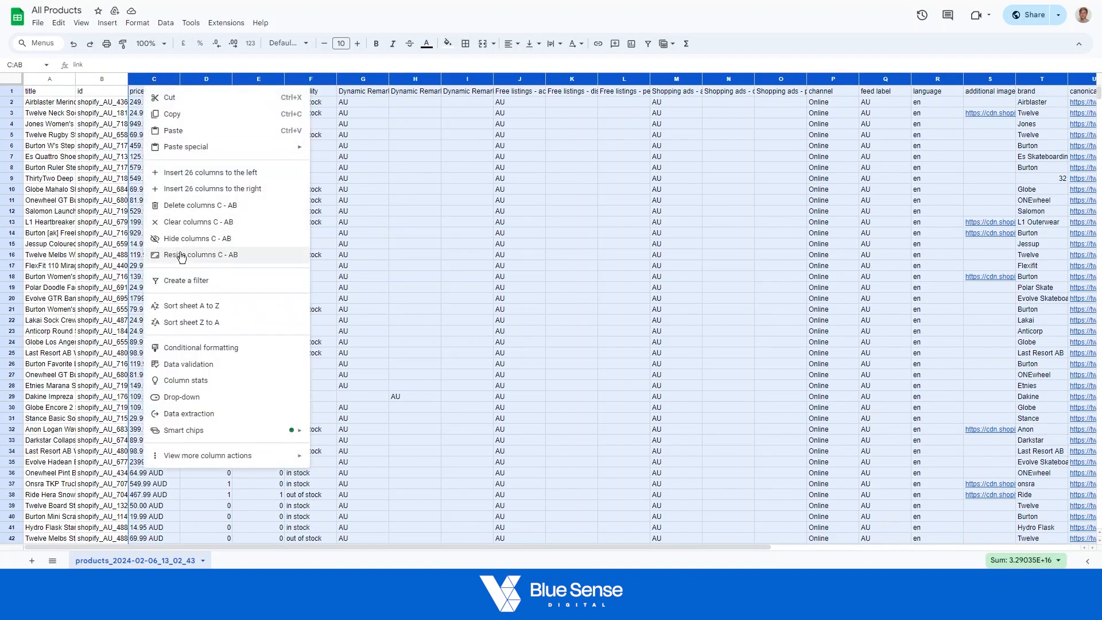
click(193, 205)
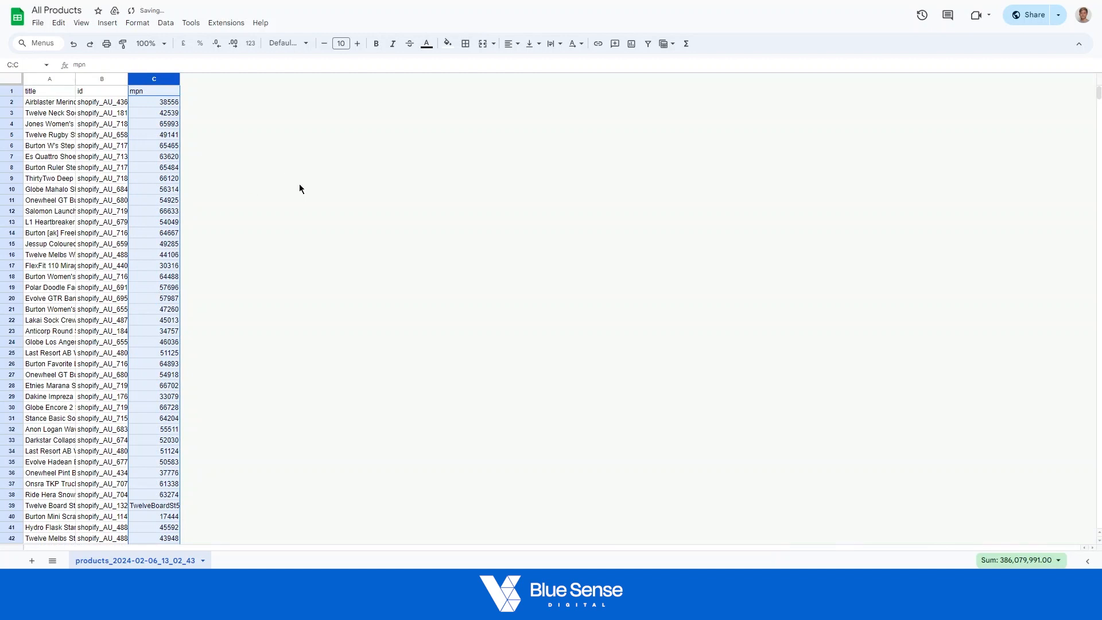
click(166, 178)
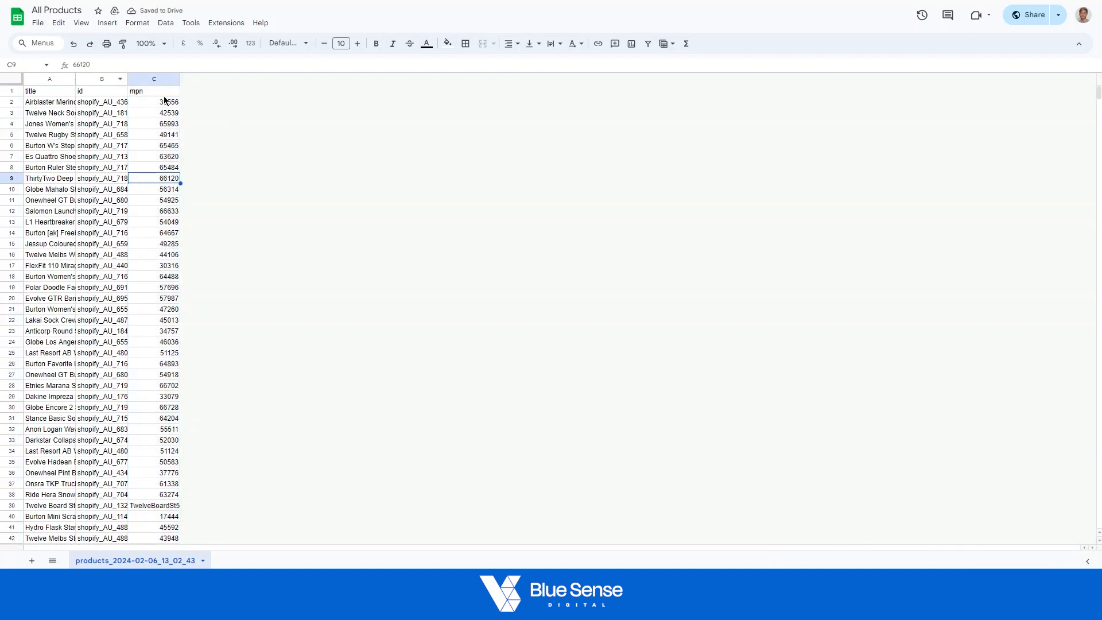
- Insert two columns after the mpn column and head them "Input MPN" and "Result Item IDs"
right_click(156, 80)
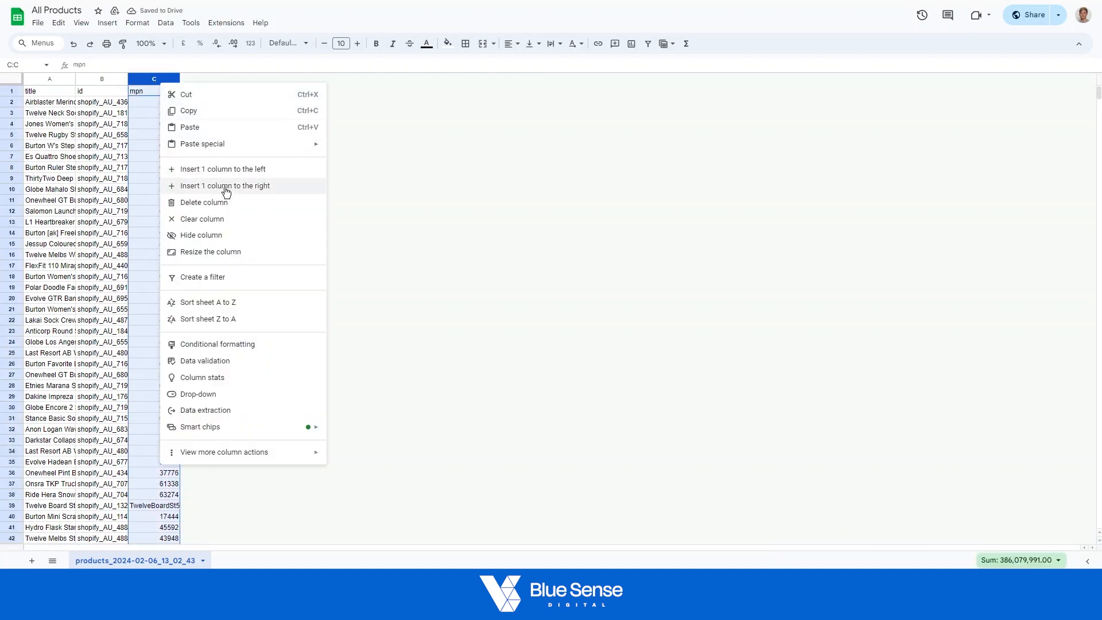
click(201, 185)
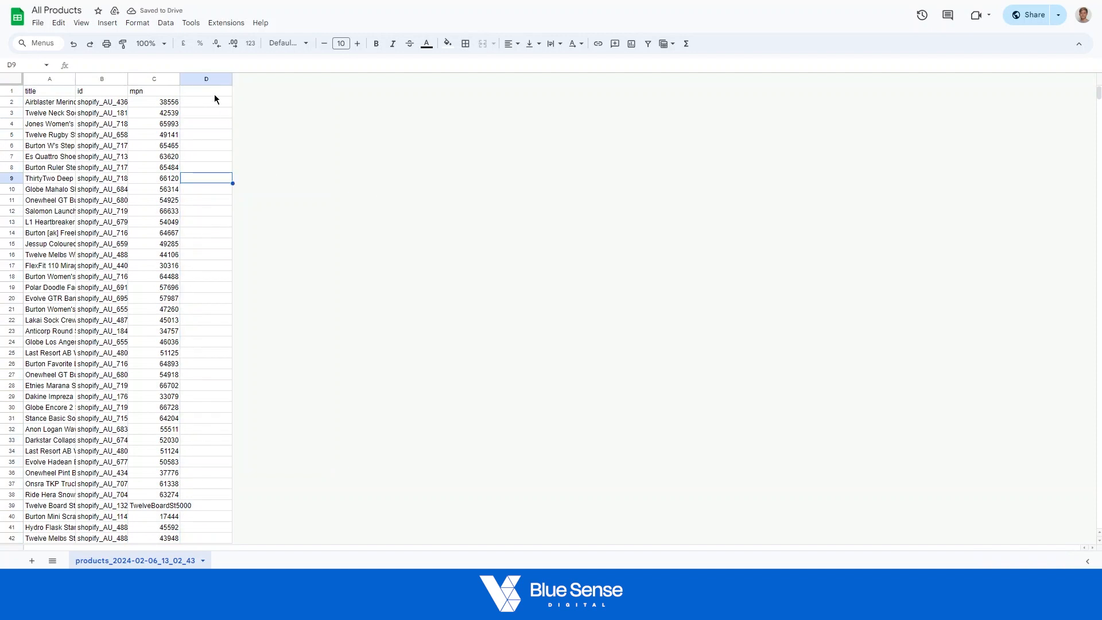
right_click(202, 79)
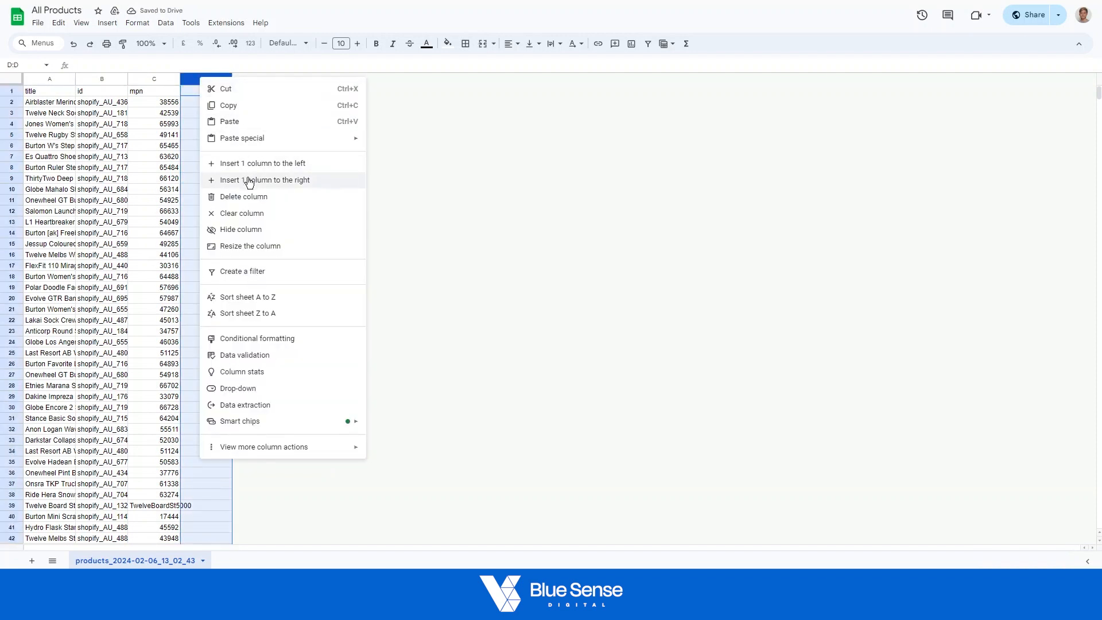
click(245, 181)
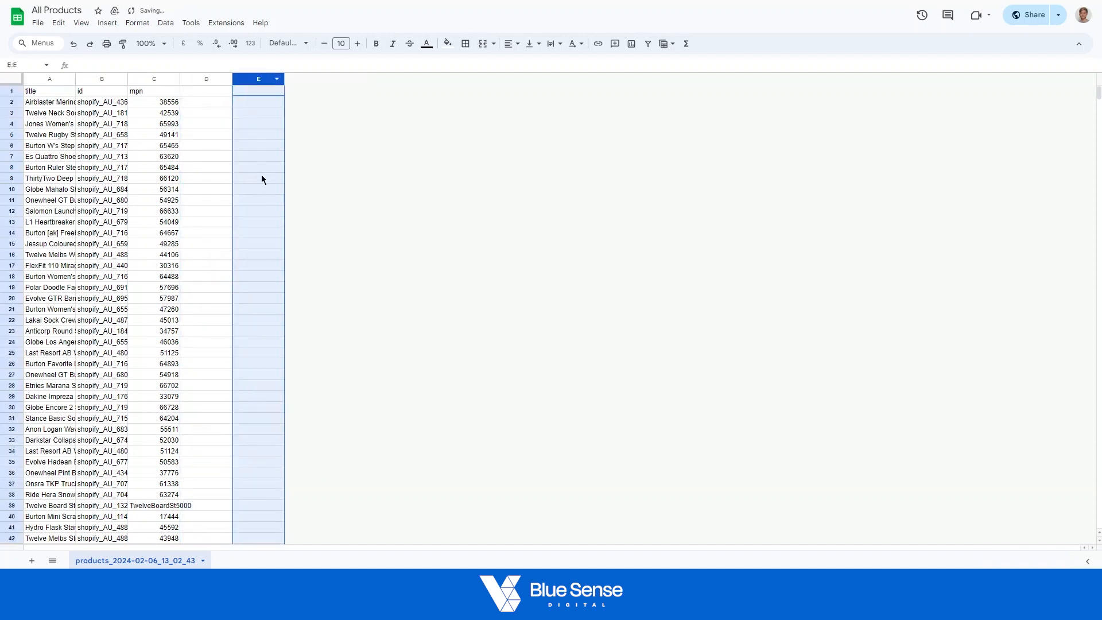
click(288, 91)
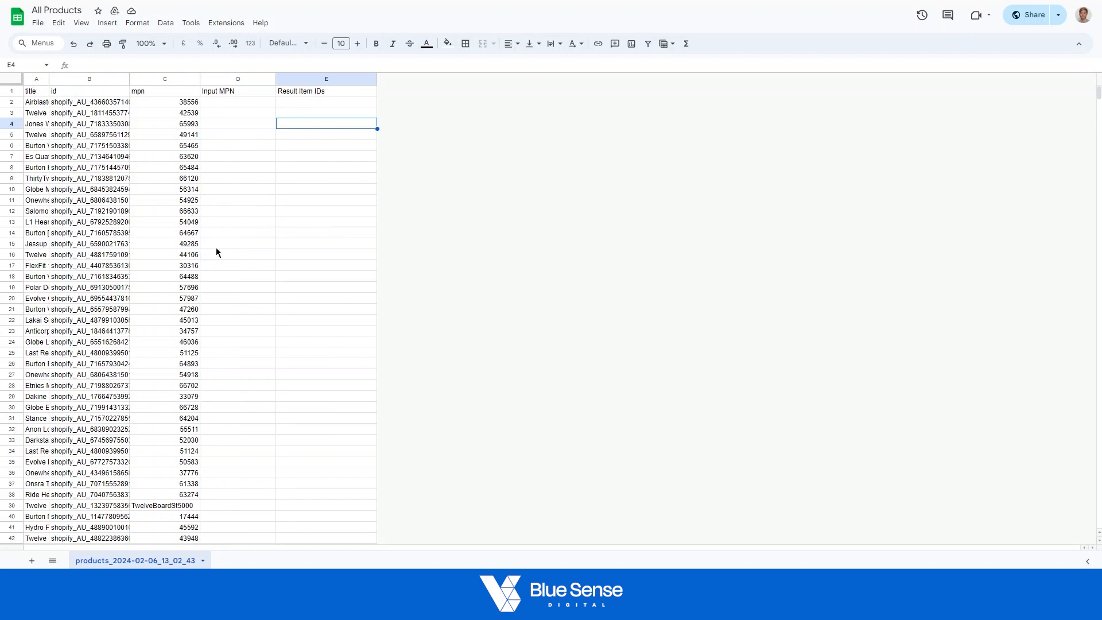
- Rename the products sheet as "All Products" and duplicate it within the spreadsheet
click(158, 561)
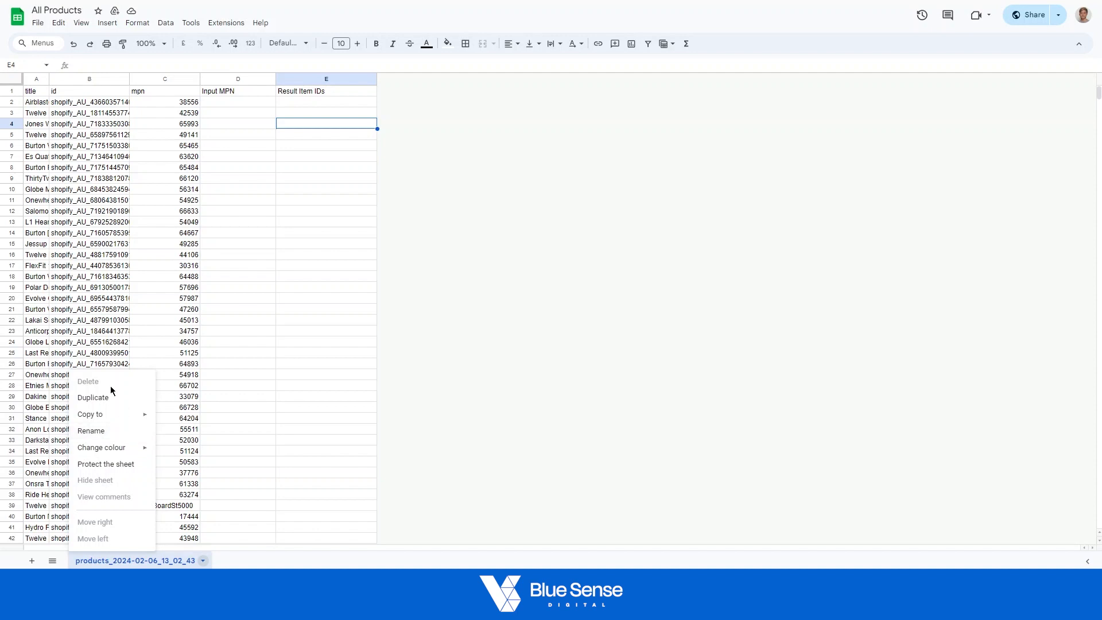
click(372, 310)
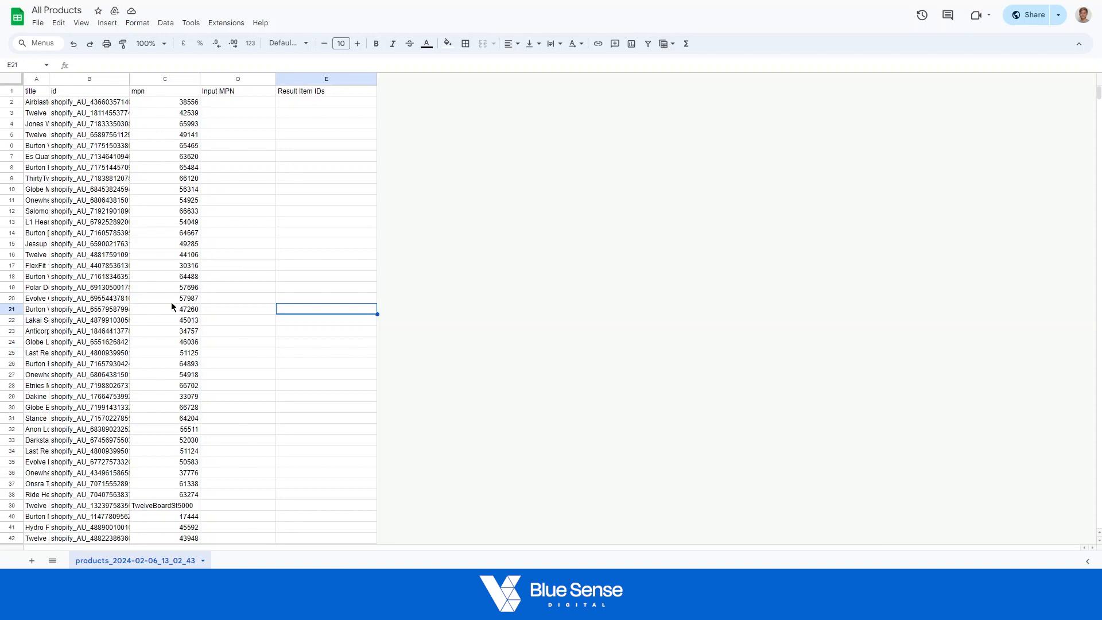
right_click(113, 560)
click(99, 397)
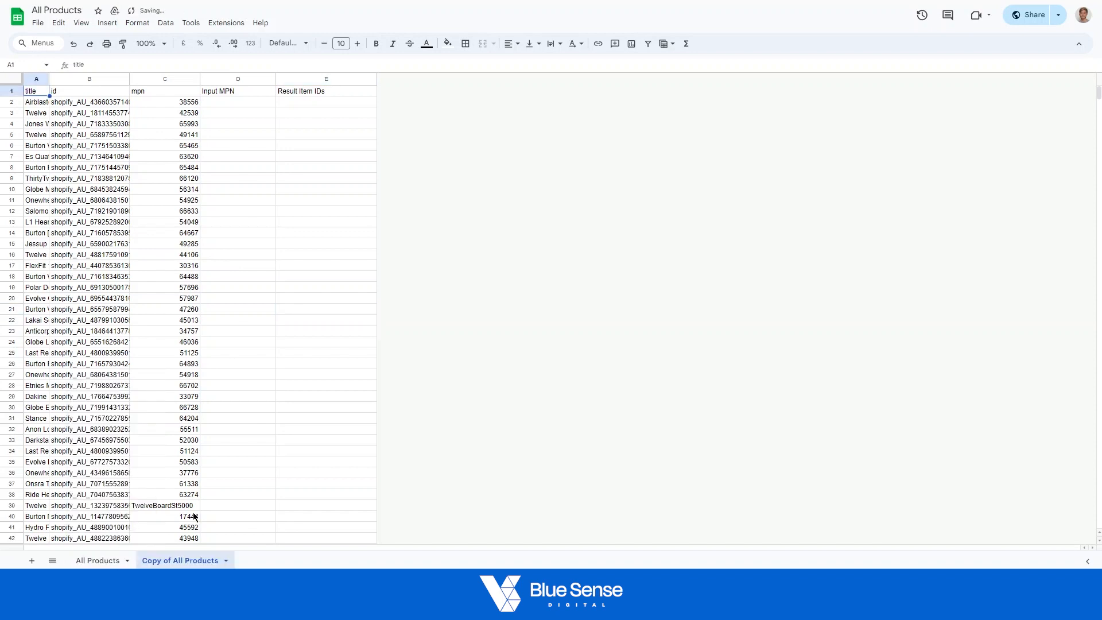
- Rename the duplicated sheet as "All Products - Safety"
right_click(188, 562)
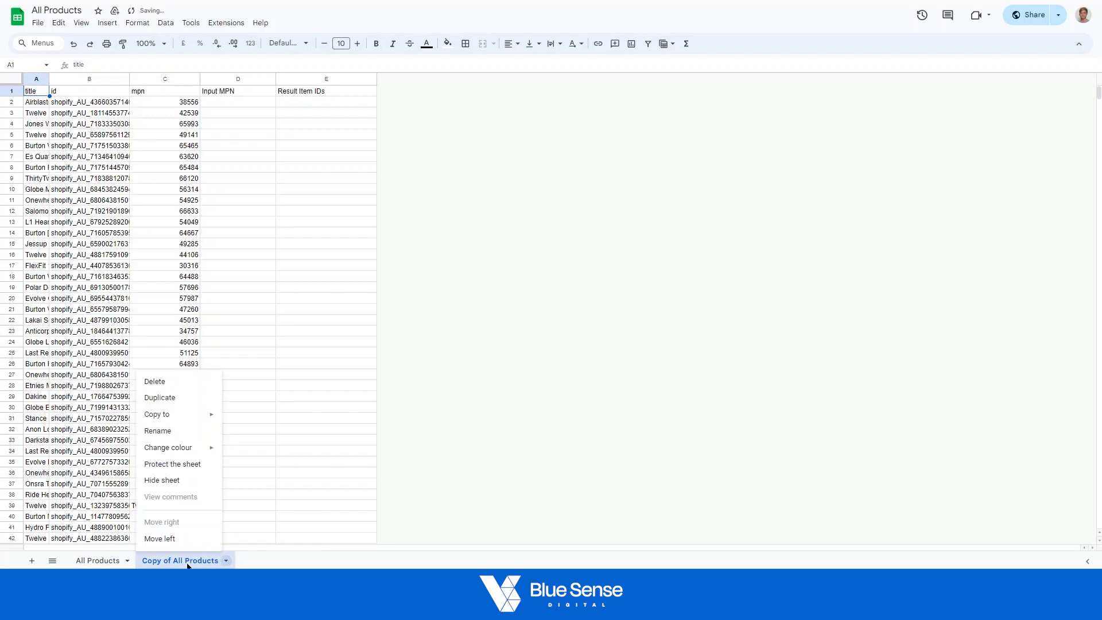
click(158, 431)
text(All Products - Safety)
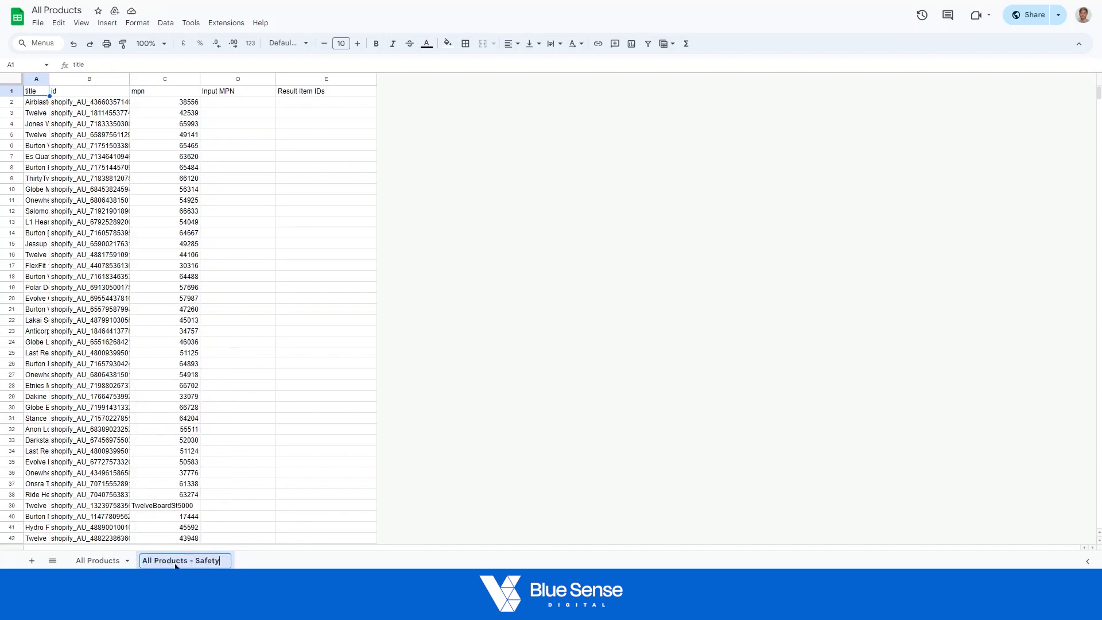
click(574, 432)
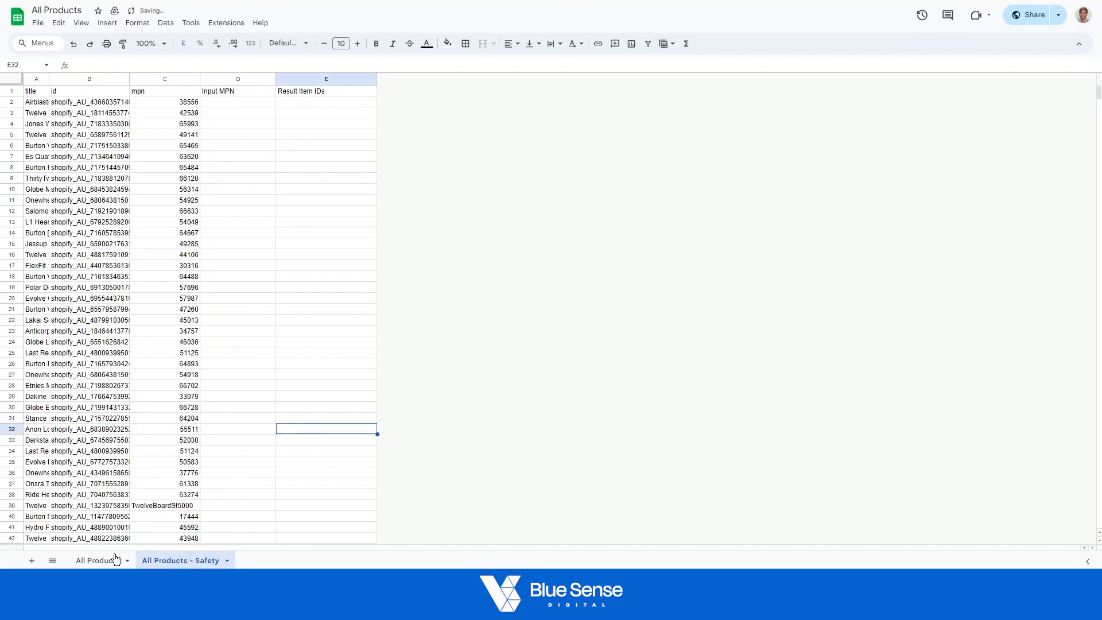
- Delete the title column from the original All Products sheet
click(90, 565)
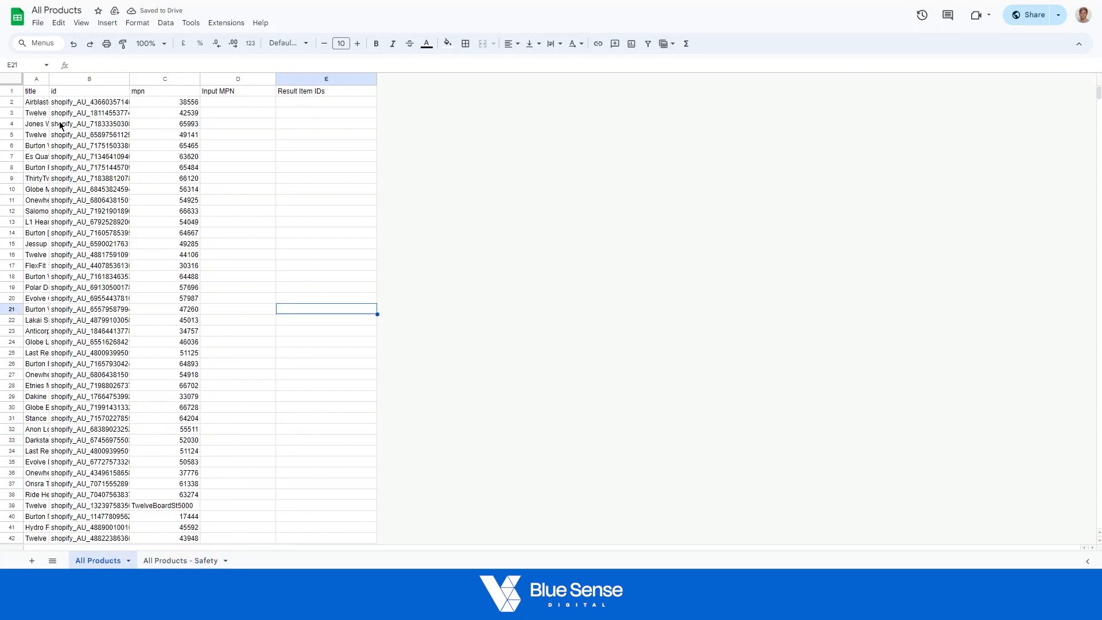
click(34, 79)
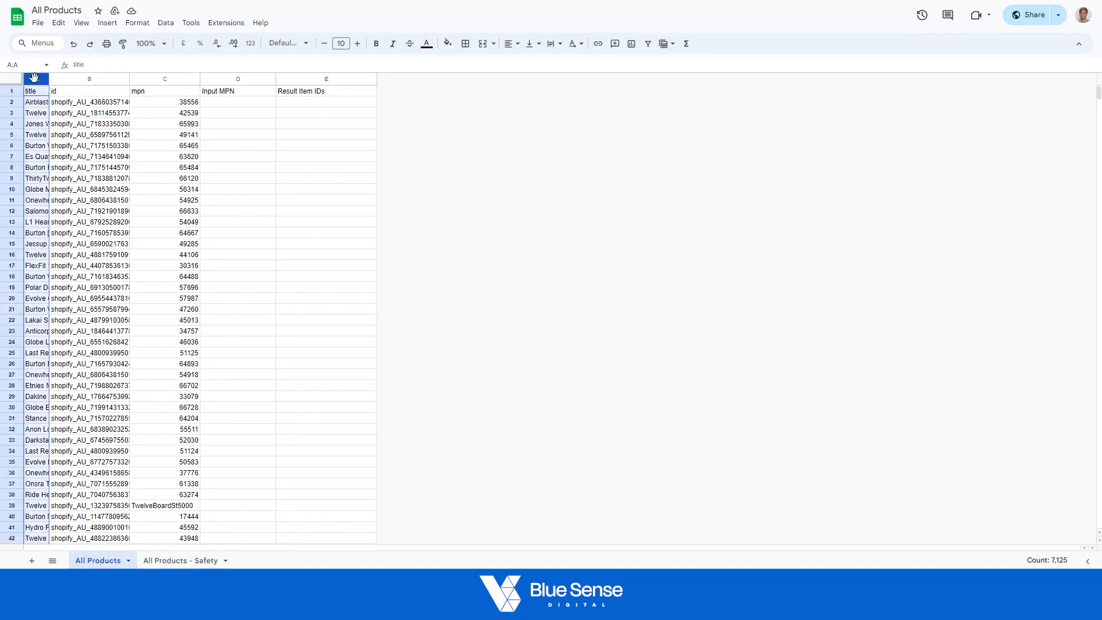
right_click(35, 78)
click(74, 200)
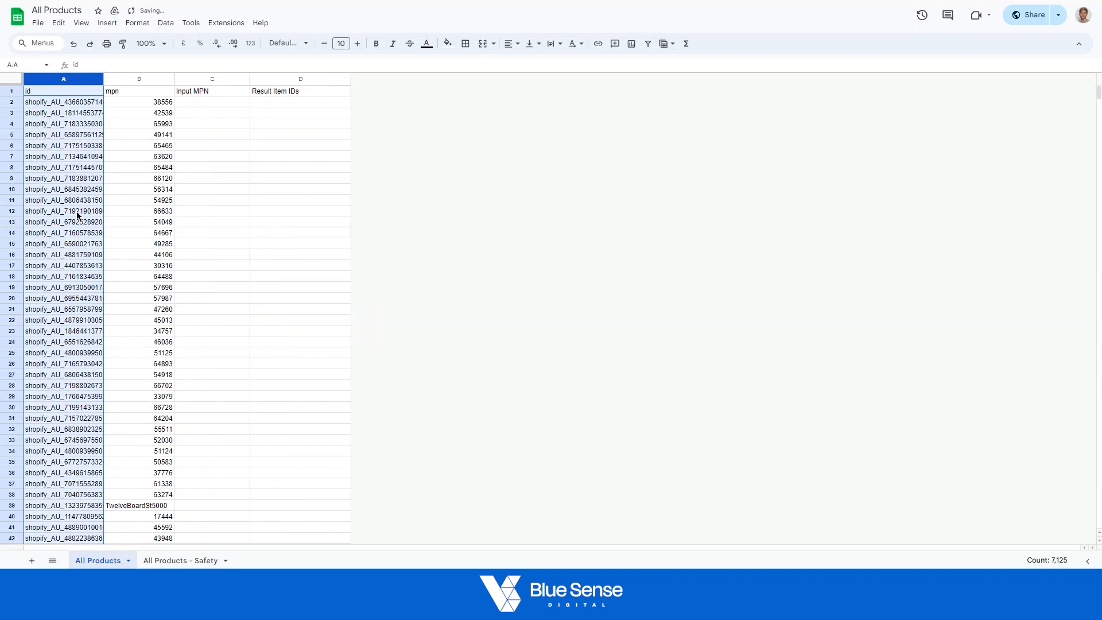
click(267, 225)
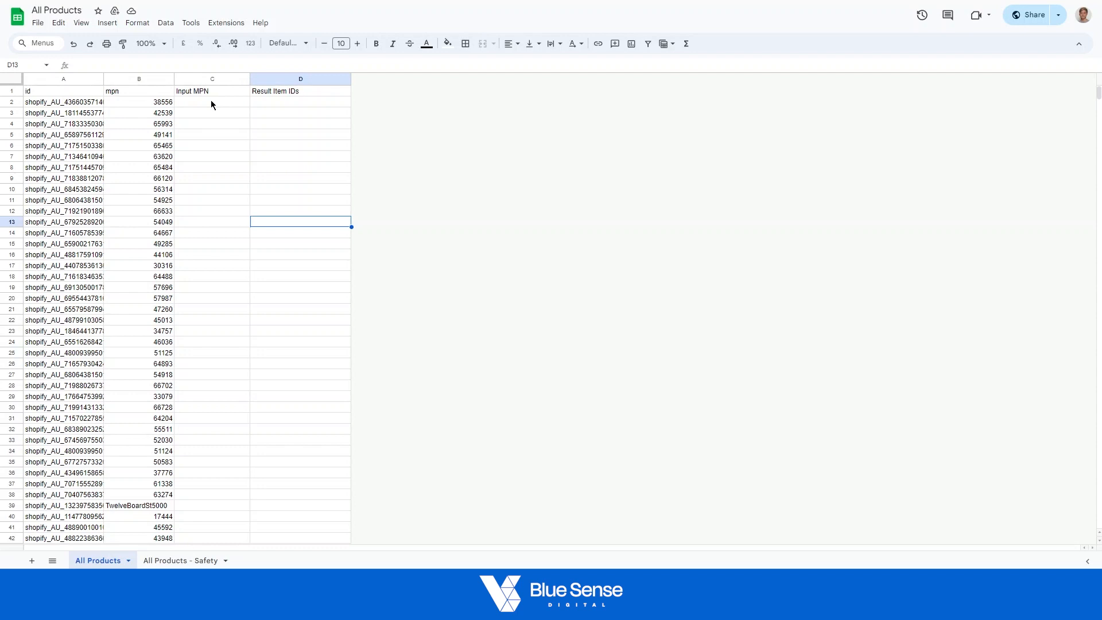
drag(211, 100, 212, 234)
click(202, 265)
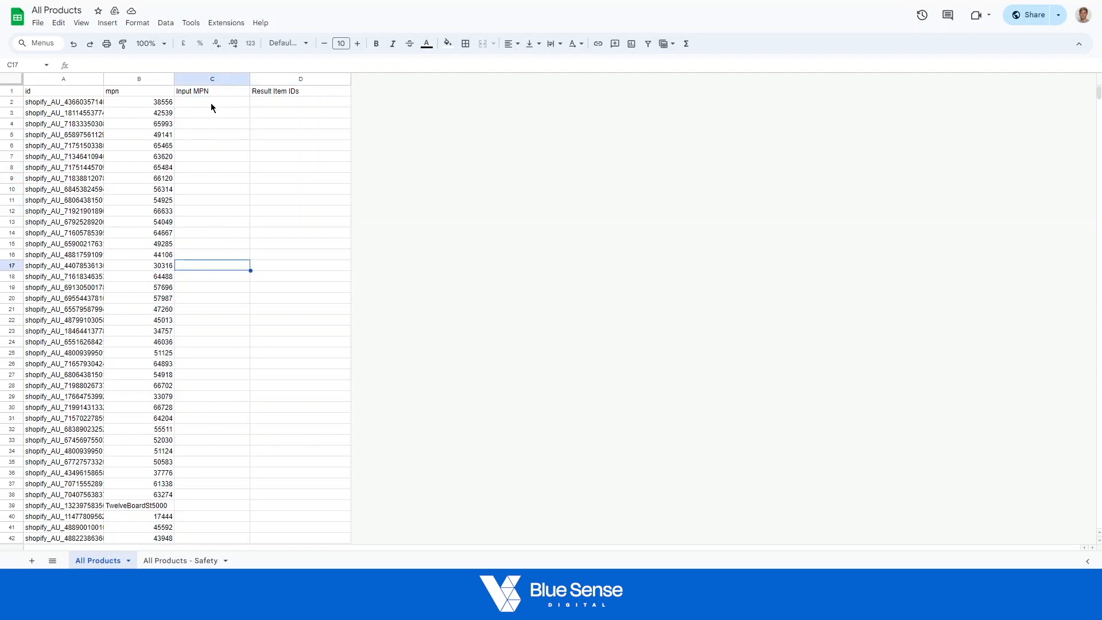
drag(211, 103, 211, 391)
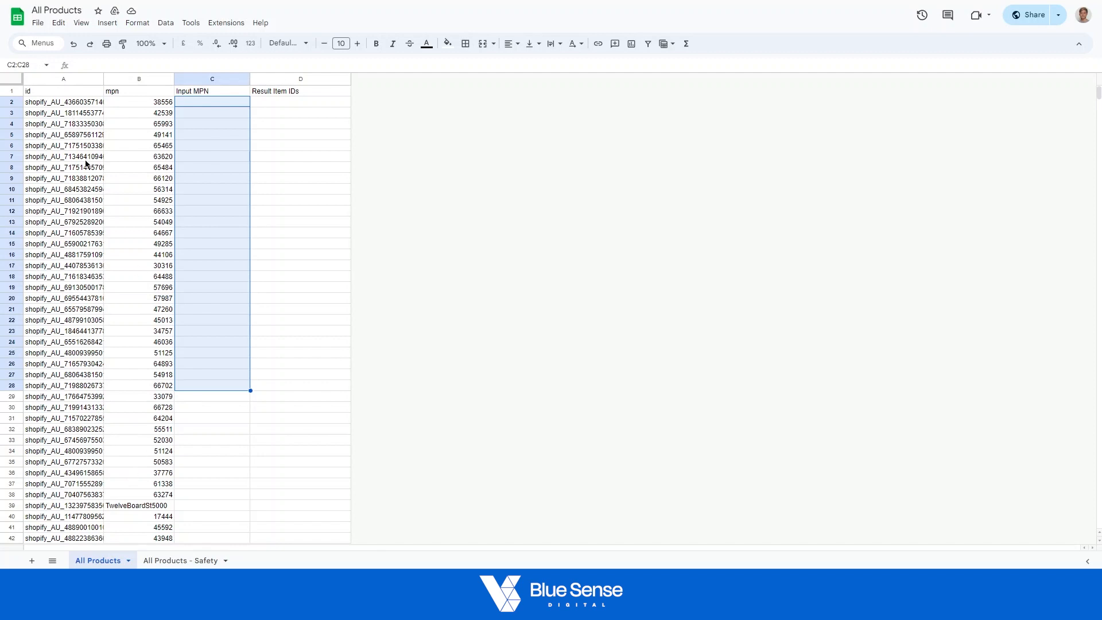
click(301, 128)
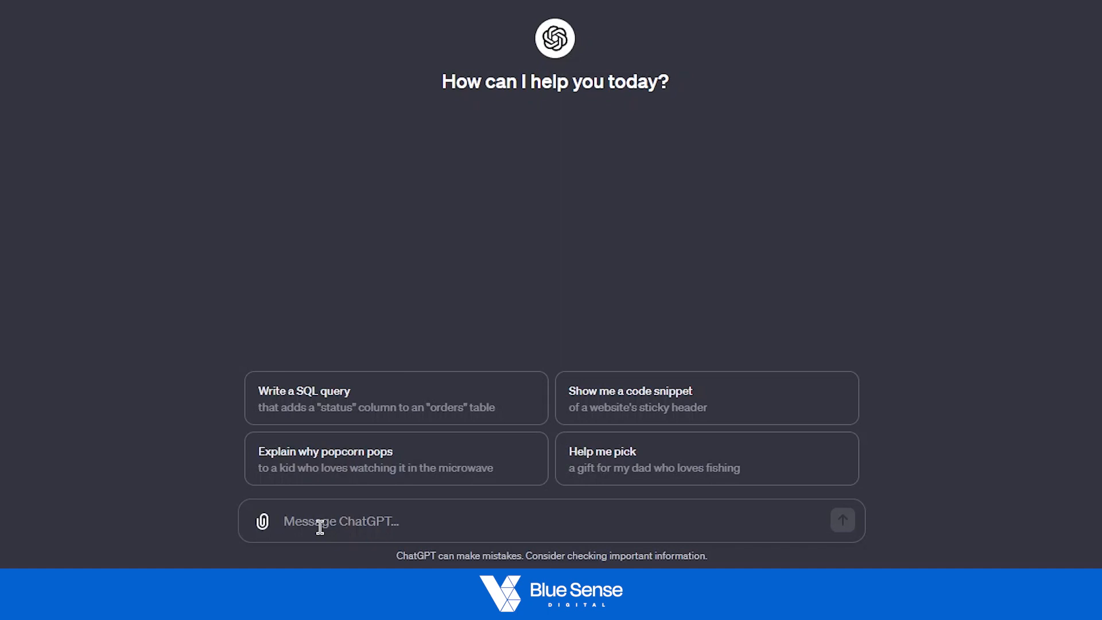
- In ChatGPT, start the prompt "write a piece of google sheets script that does the following:" with item "1. scan the entire sheet"
text(w)
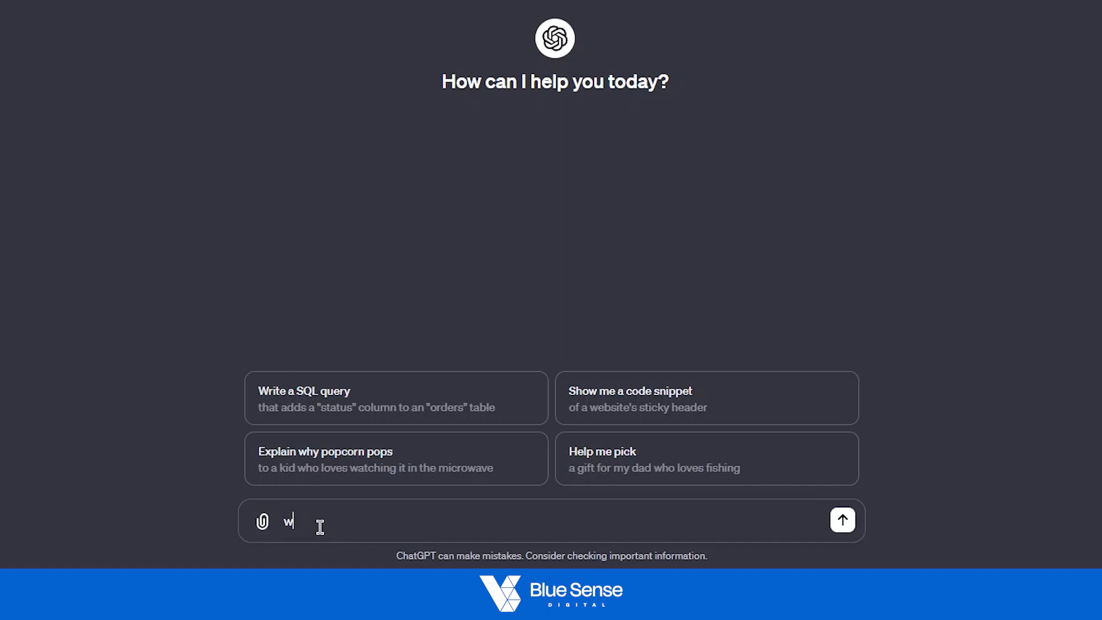
text(rite a piece of google)
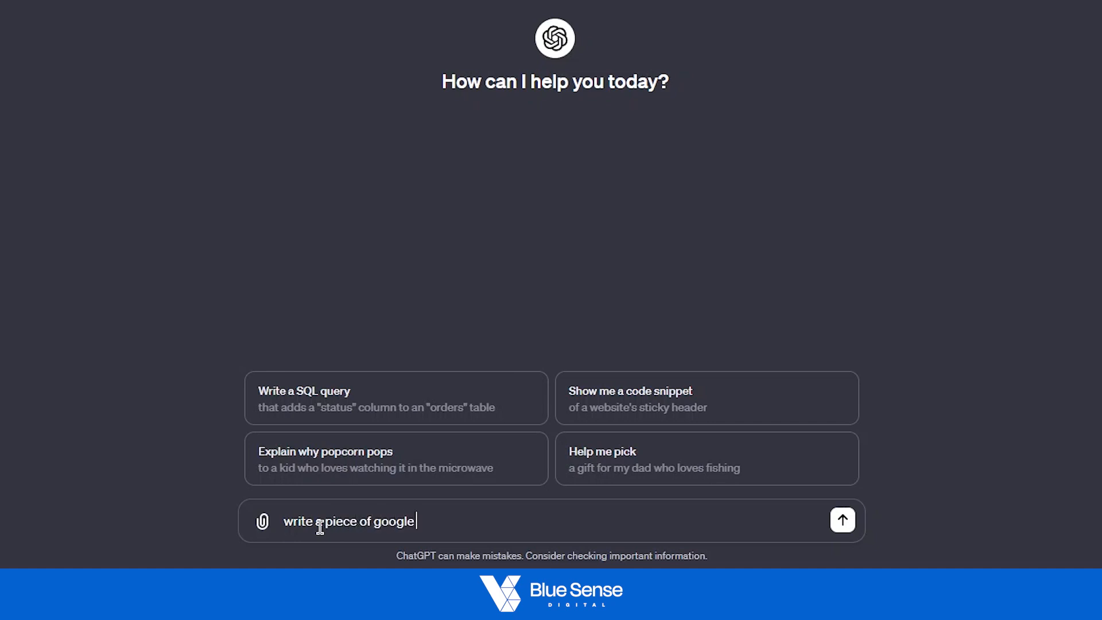
text( sheets script that )
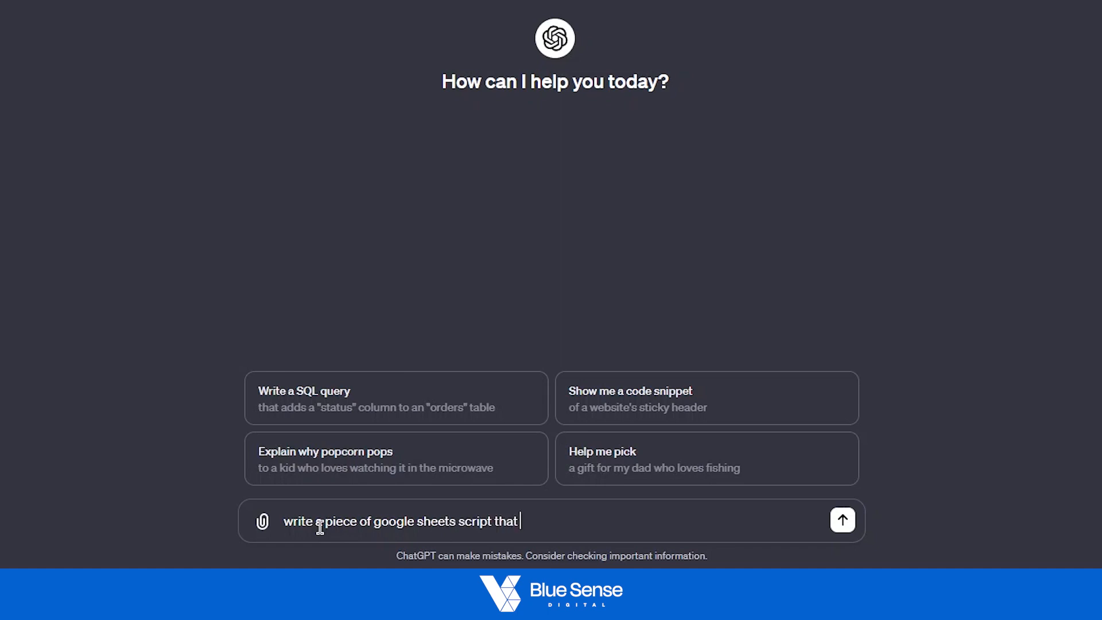
text(does the following)
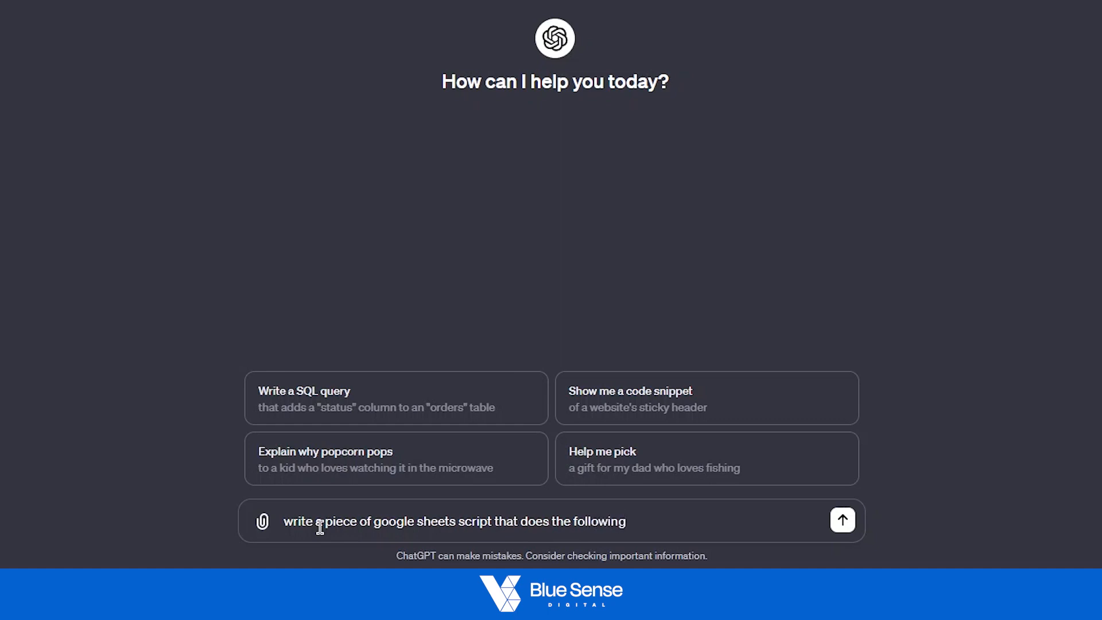
text(:)
key(shift+Return)
text(1)
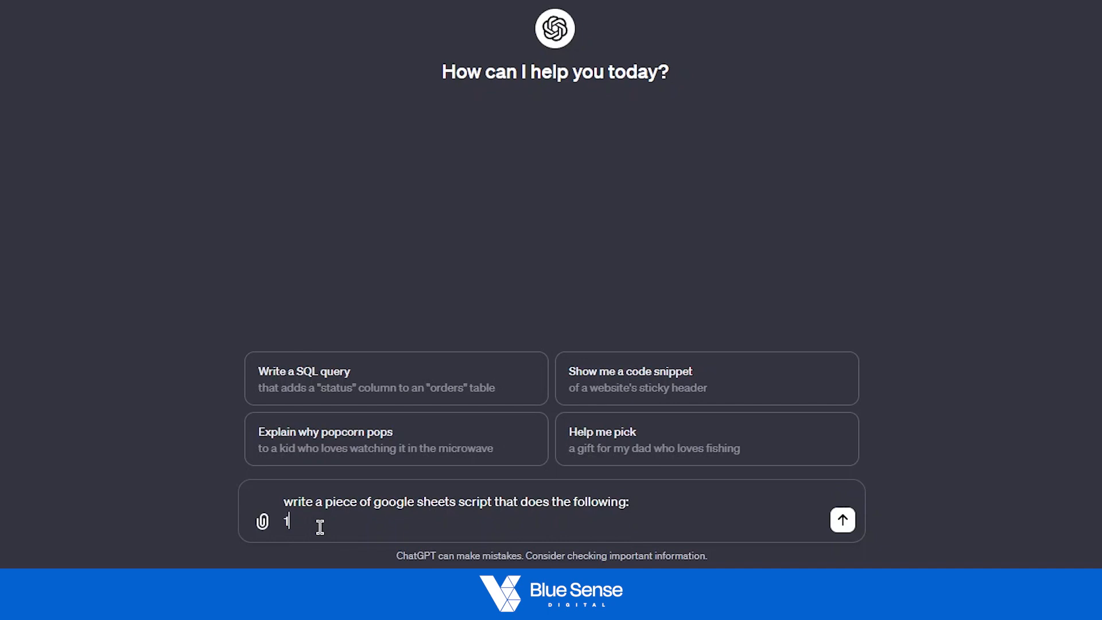
text(. scan the entire sheet)
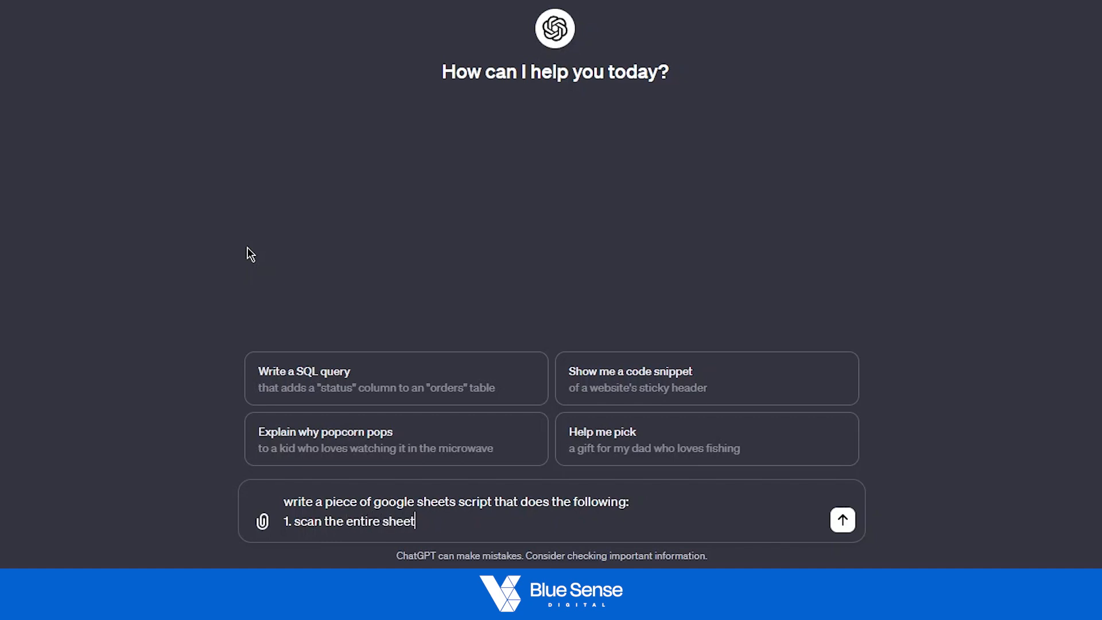
- Begin the second item of the prompt on a new line with "2. scan columns B and C and"
key(shift+Return)
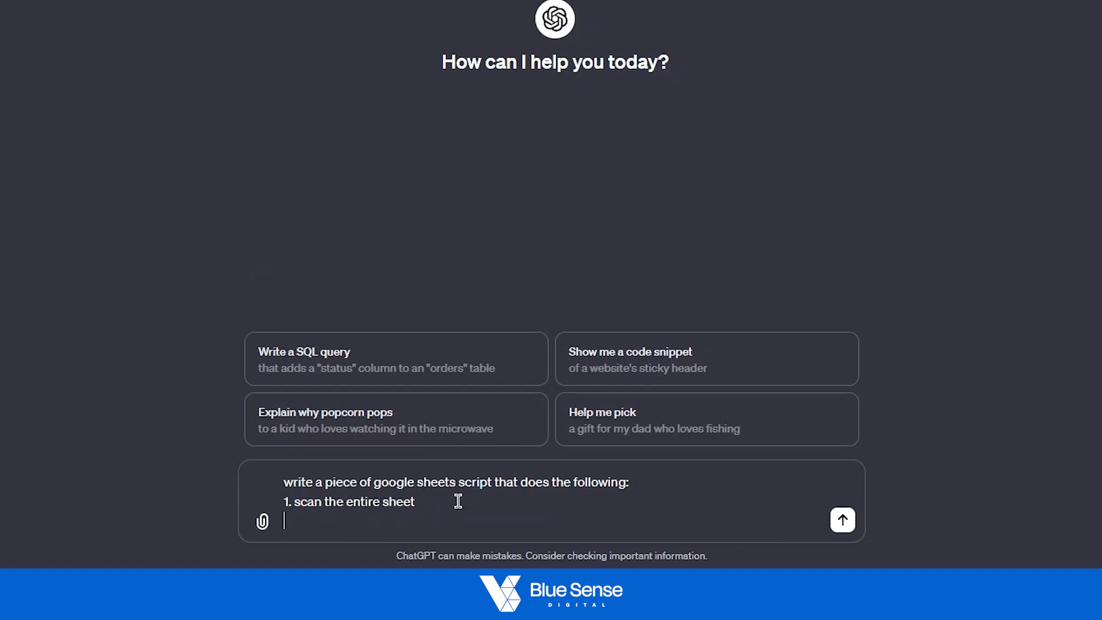
text(2.)
text(can)
key(BackSpace)
key(BackSpace)
key(BackSpace)
text(scan columns)
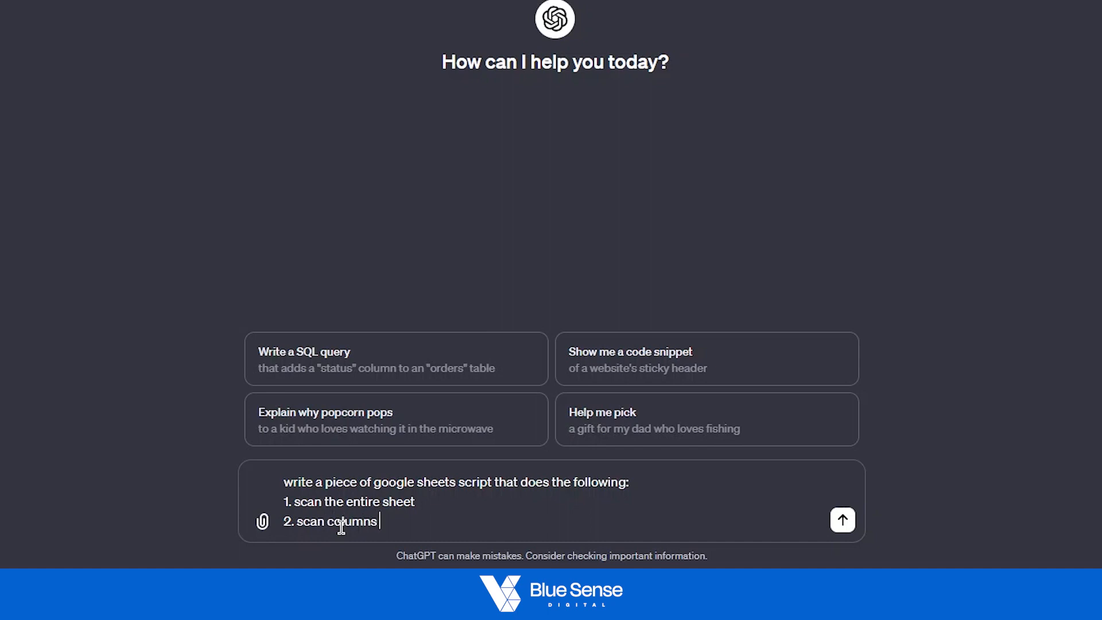
text( B and C and)
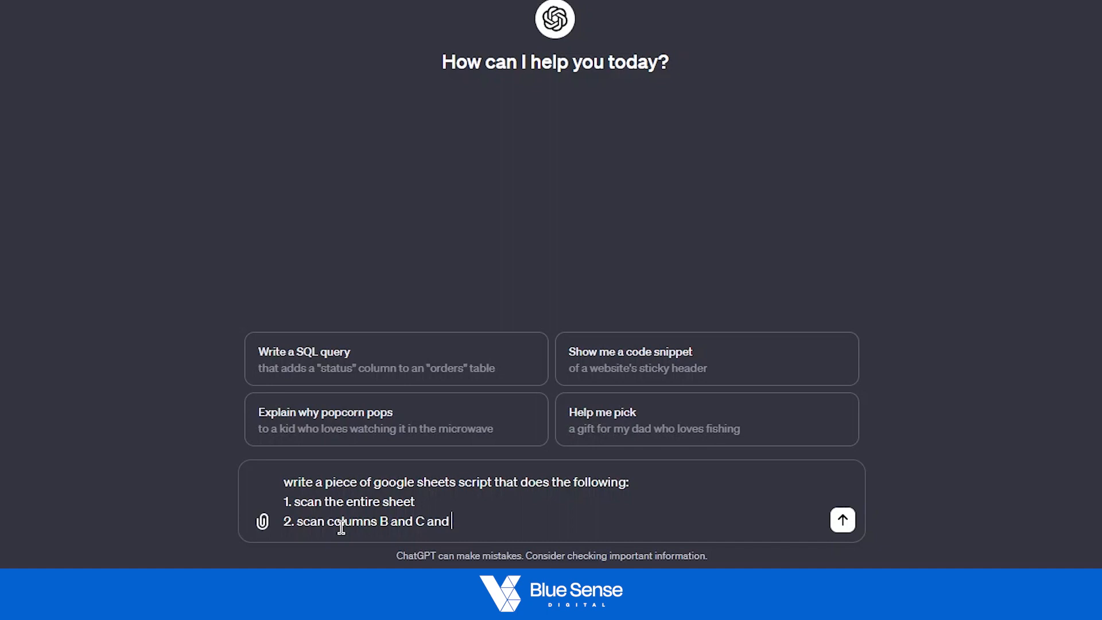
text( highlight any )
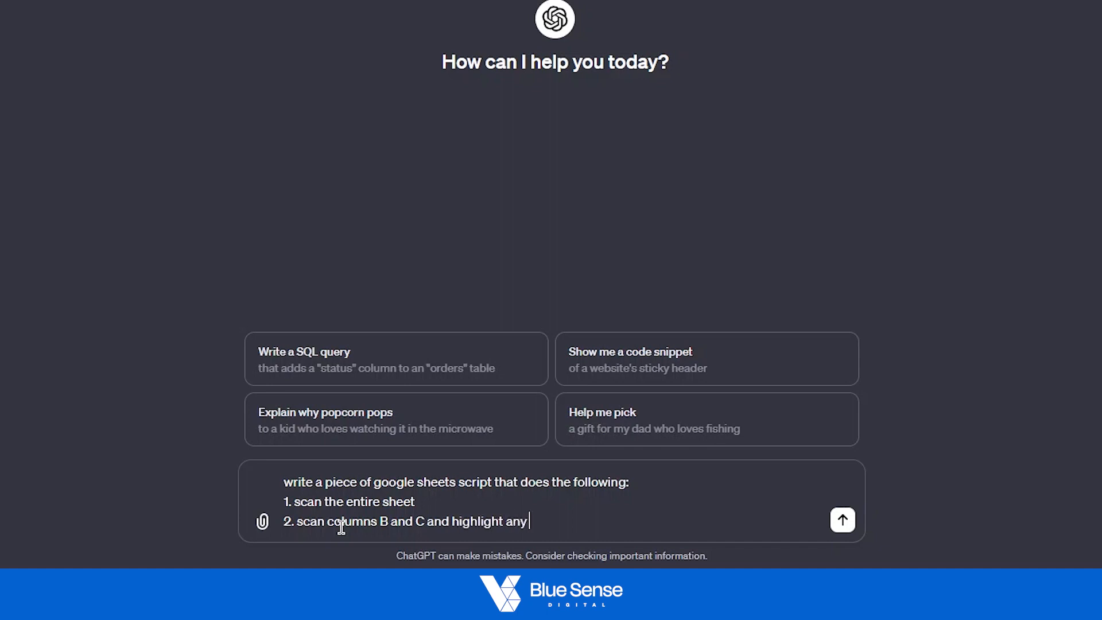
text(duplcate)
key(BackSpace)
key(BackSpace)
key(BackSpace)
key(BackSpace)
key(BackSpace)
key(BackSpace)
key(BackSpace)
key(BackSpace)
key(BackSpace)
key(BackSpace)
key(BackSpace)
key(BackSpace)
key(BackSpace)
key(BackSpace)
key(BackSpace)
key(BackSpace)
key(BackSpace)
key(BackSpace)
key(BackSpace)
key(BackSpace)
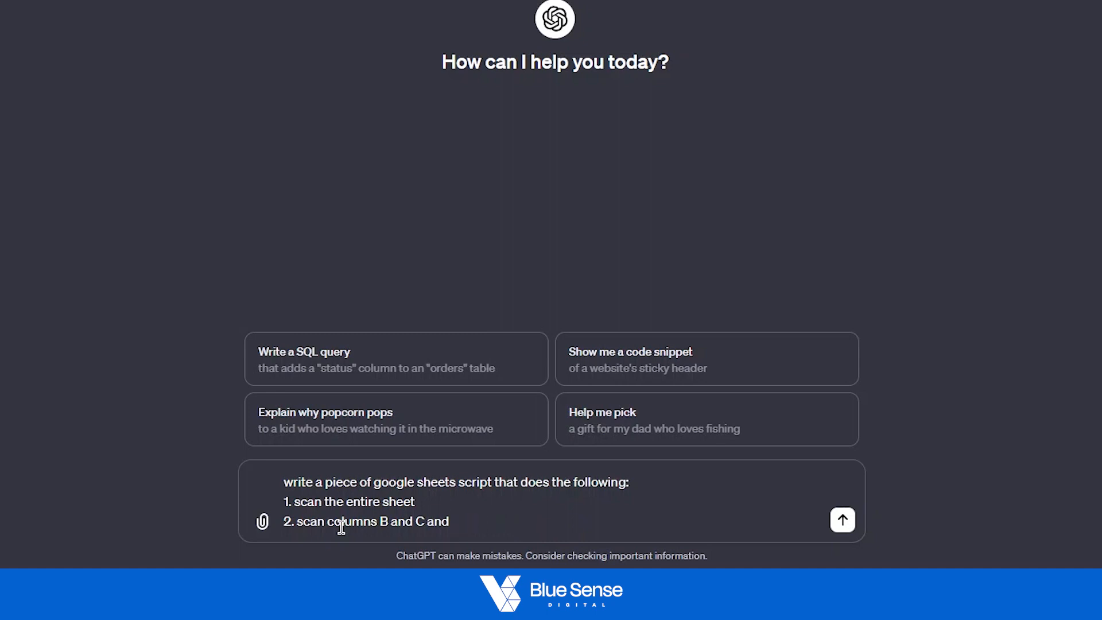
- Complete item 2 of the prompt with "log any duplicate cells that occur within the two columns"
text(log any duplica)
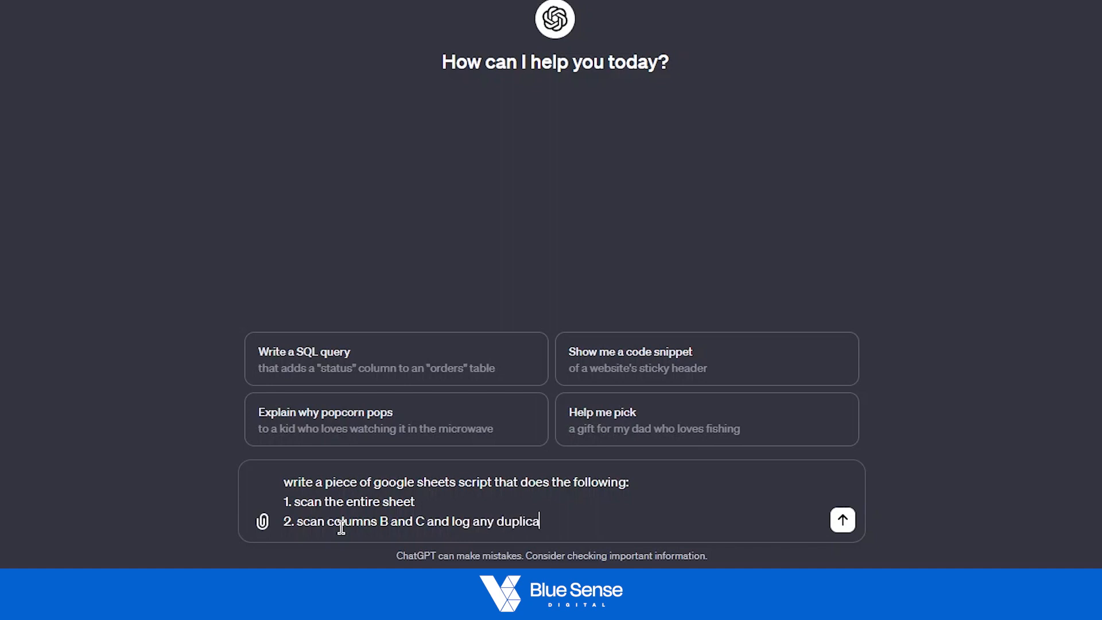
text(te cells that occu)
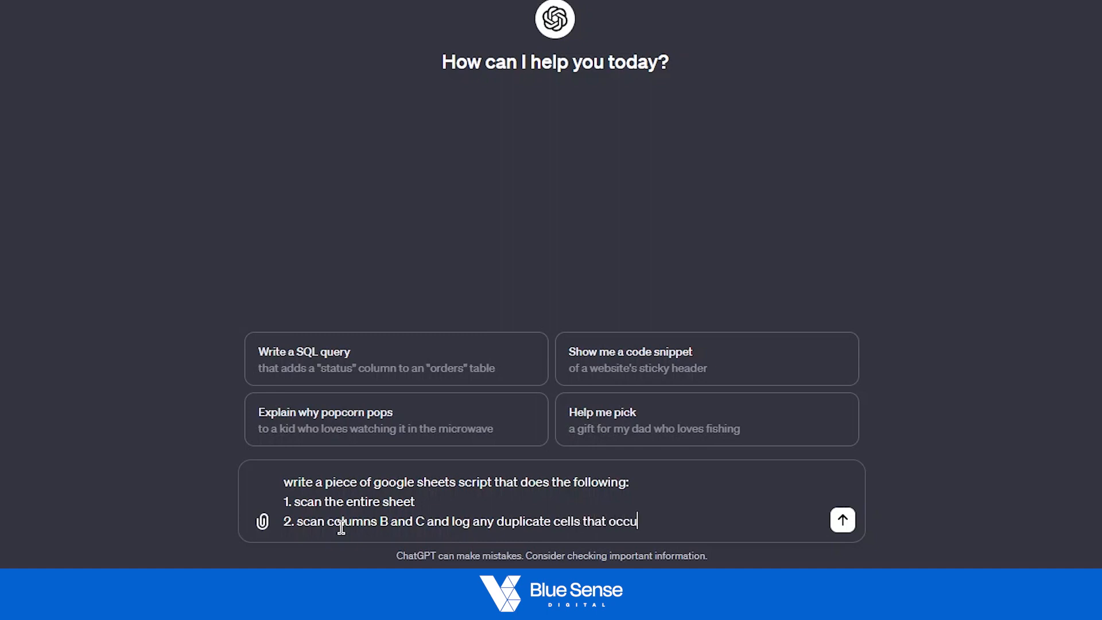
text(r be)
key(BackSpace)
key(BackSpace)
text(within the two )
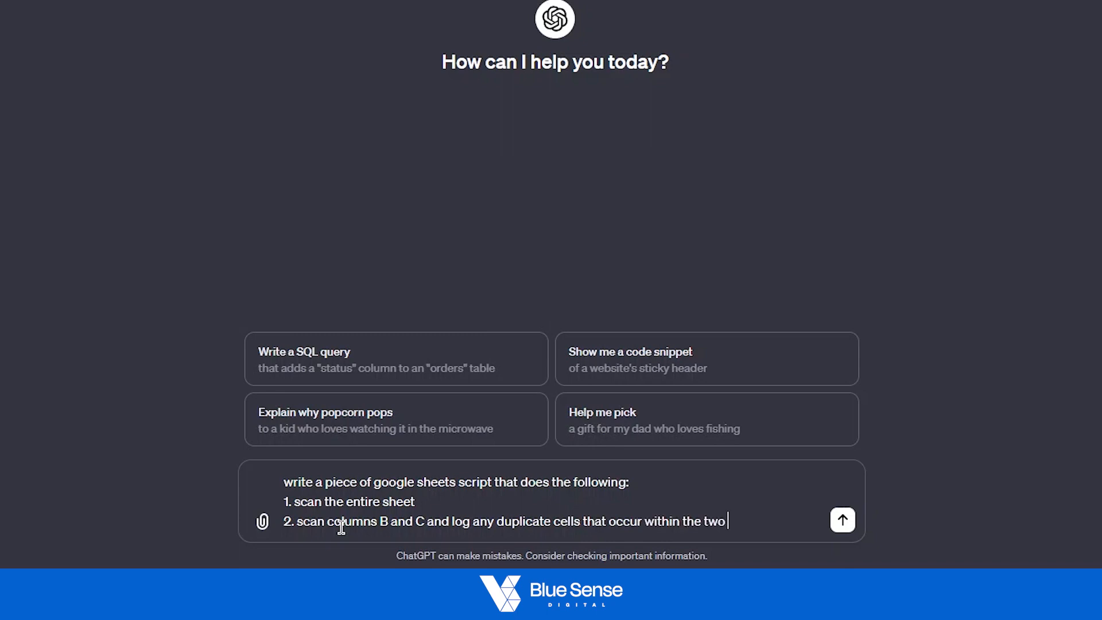
text(columns)
- Add item "3. following on from the previous step, please highlight all the duplicate cells that were found in column B" to the prompt
key(shift+Return)
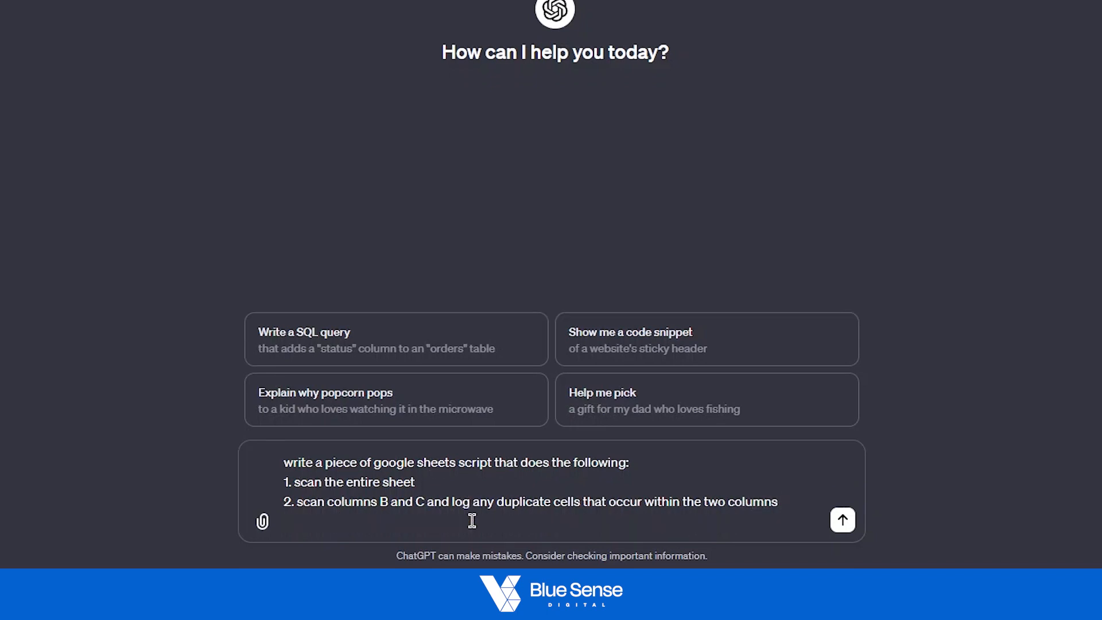
text(3. following on)
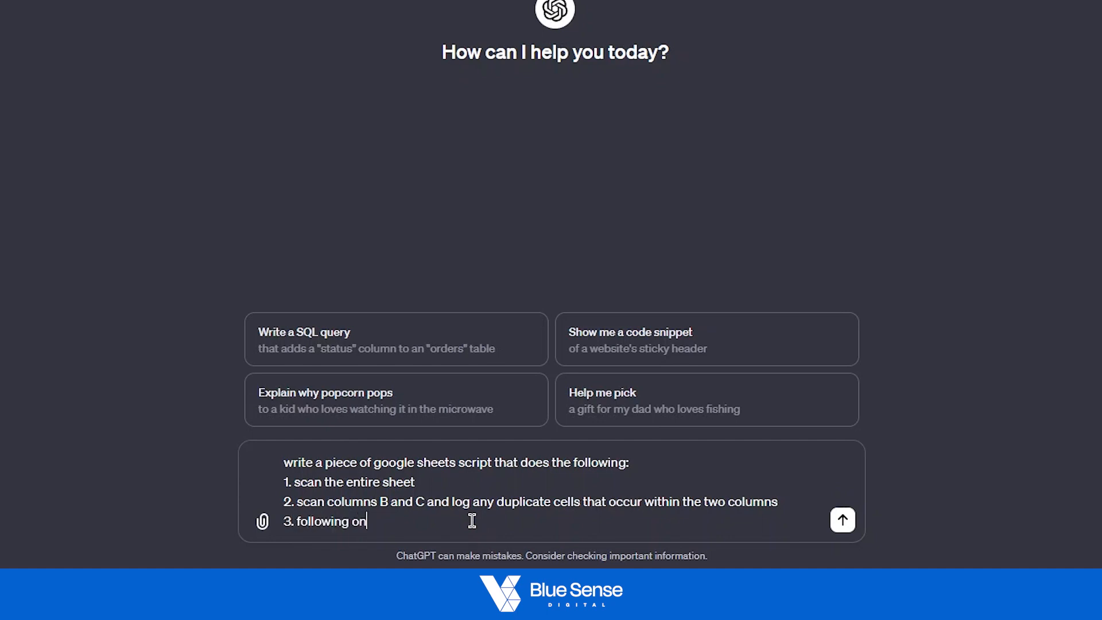
text( from the previous step)
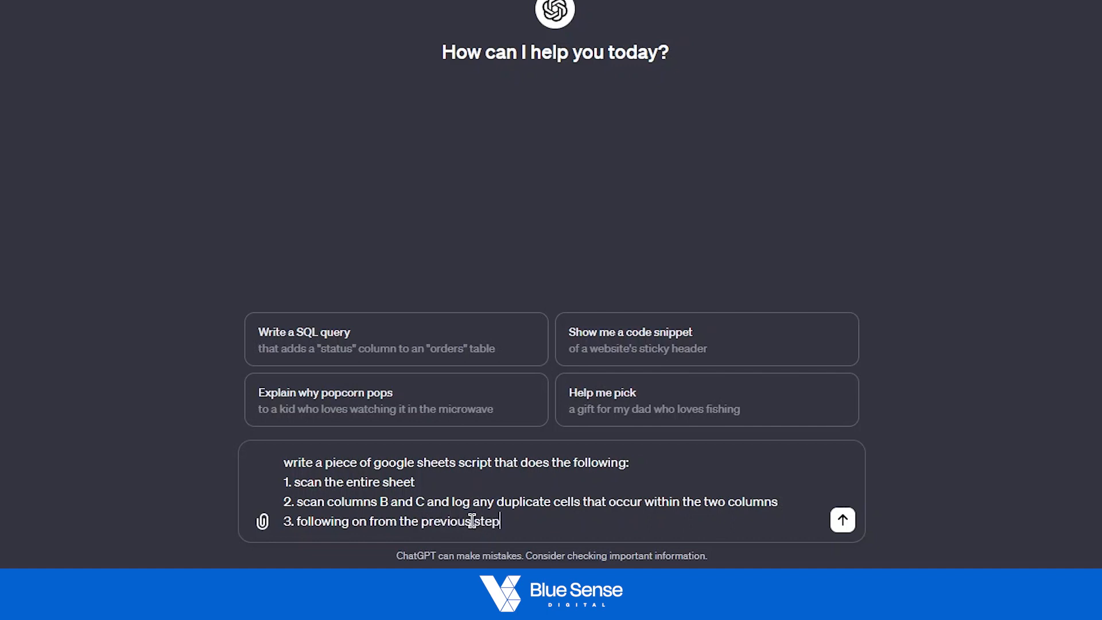
text(, please highlight )
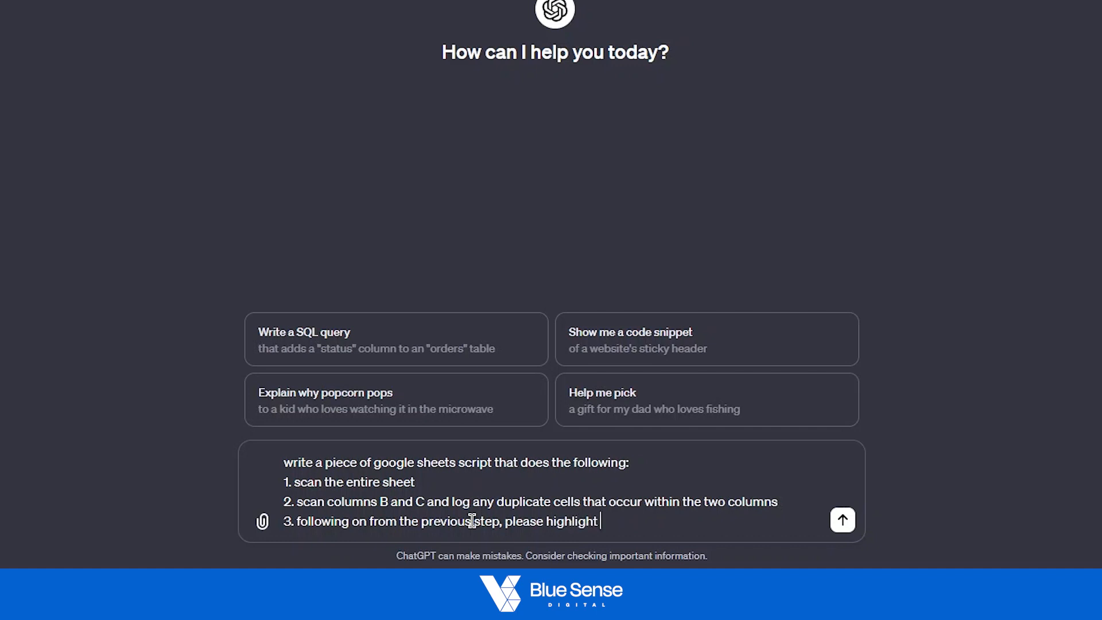
text(all the duplicate )
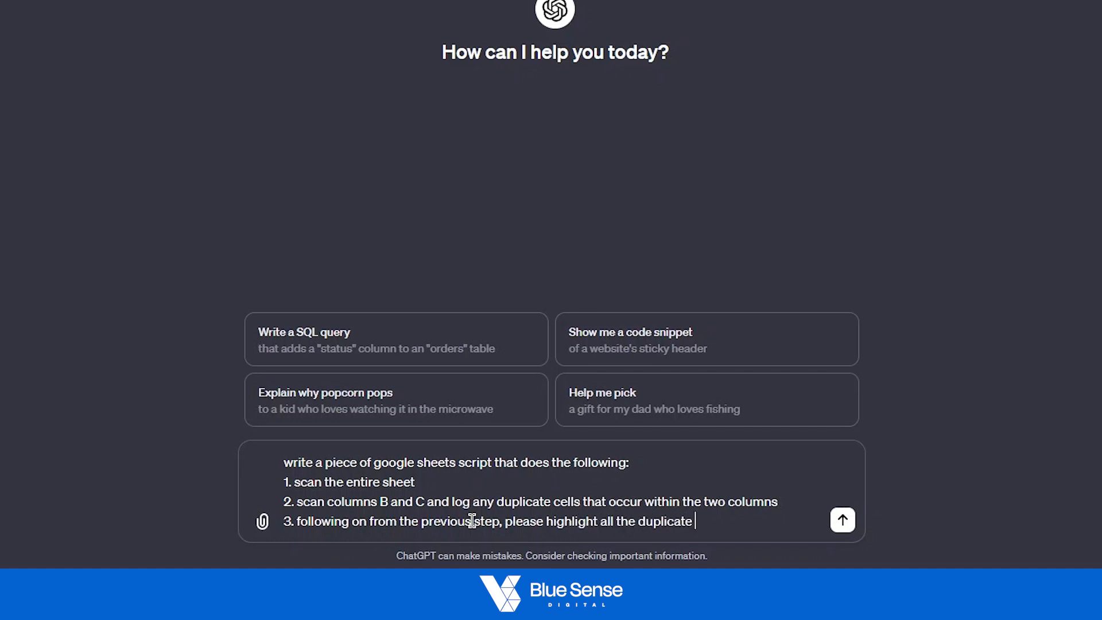
text(cells that were f)
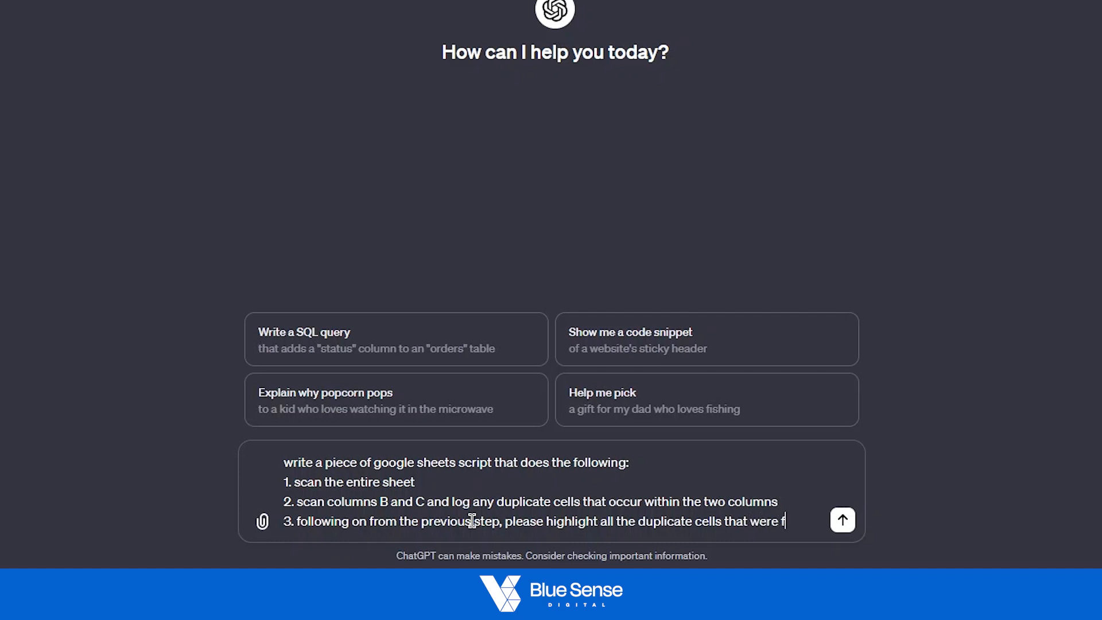
text(ound in col)
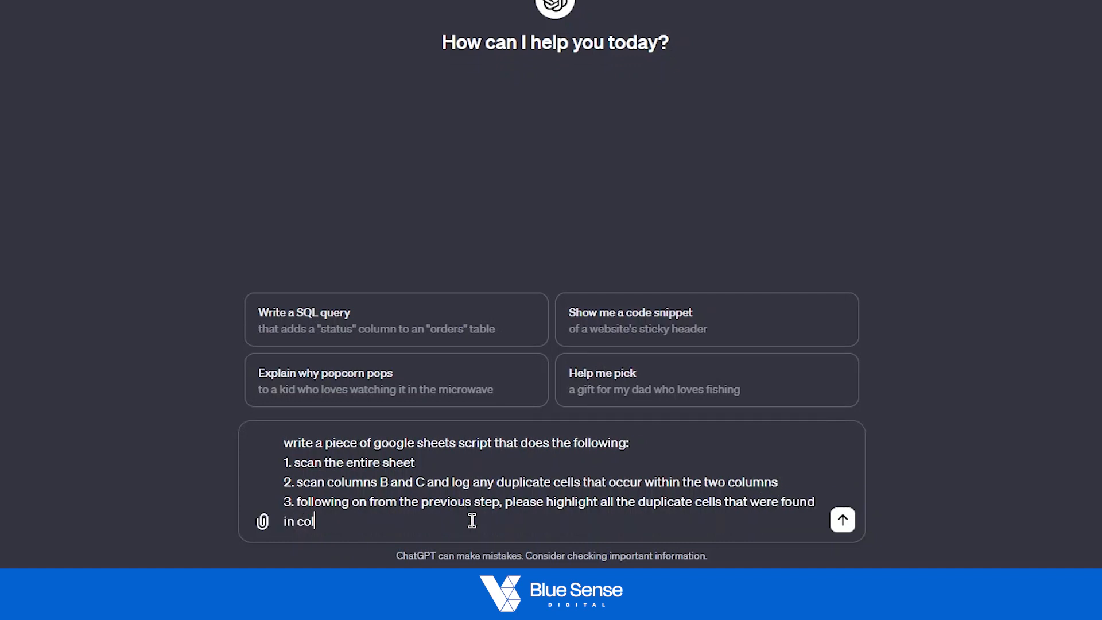
text(umn B)
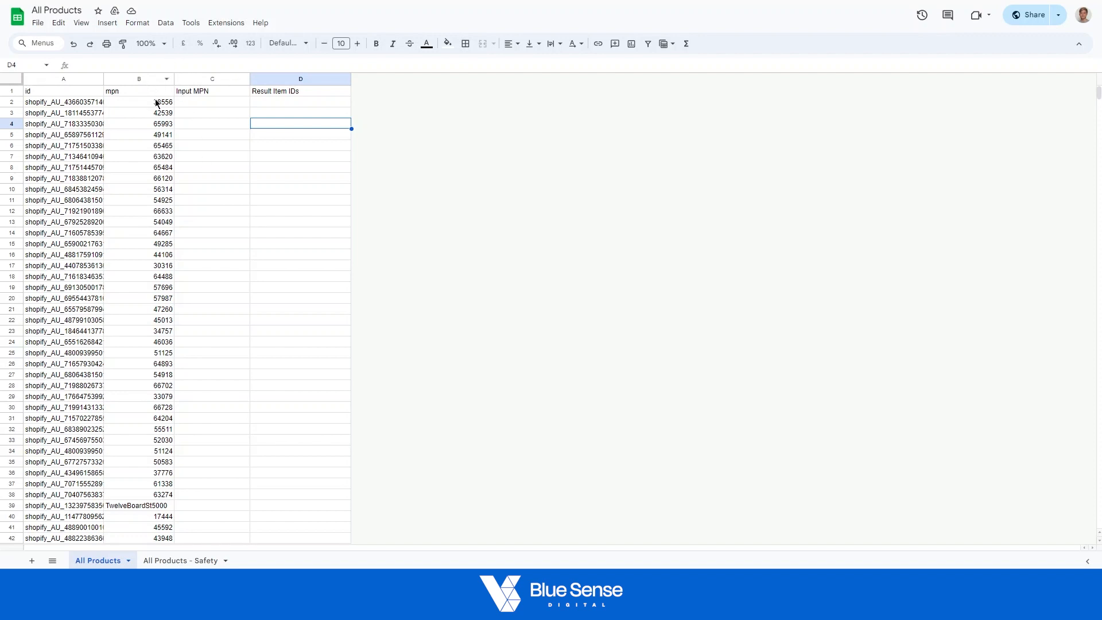
- Review the All Products sheet in Google Sheets, selecting MPN cells B2:B40, and begin item "4." in the ChatGPT prompt
drag(133, 102, 142, 521)
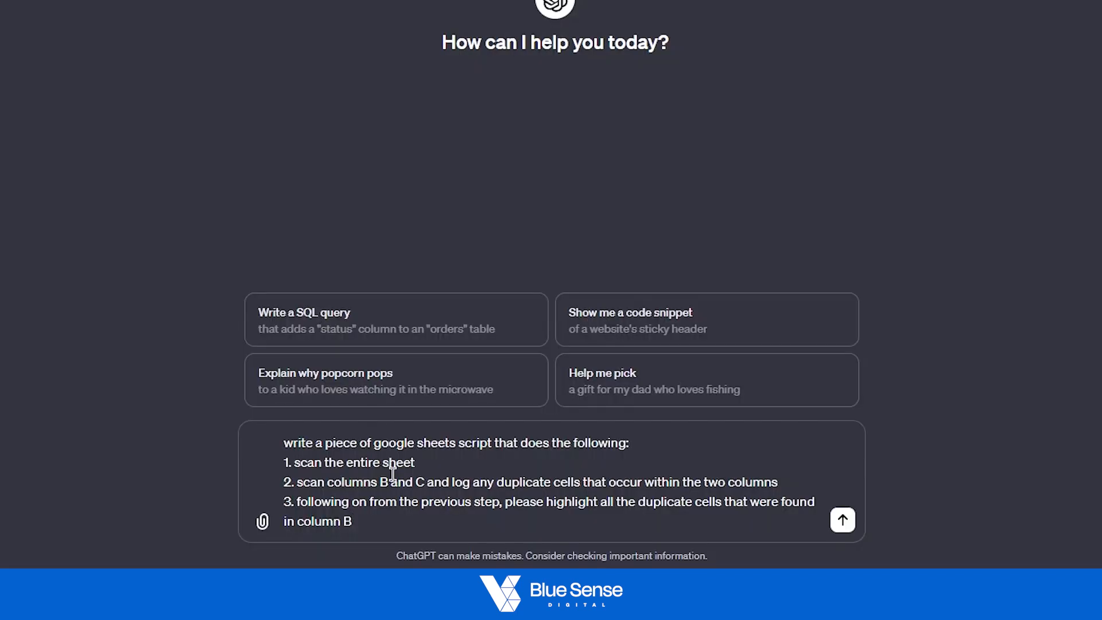
key(shift+Return)
text(4.)
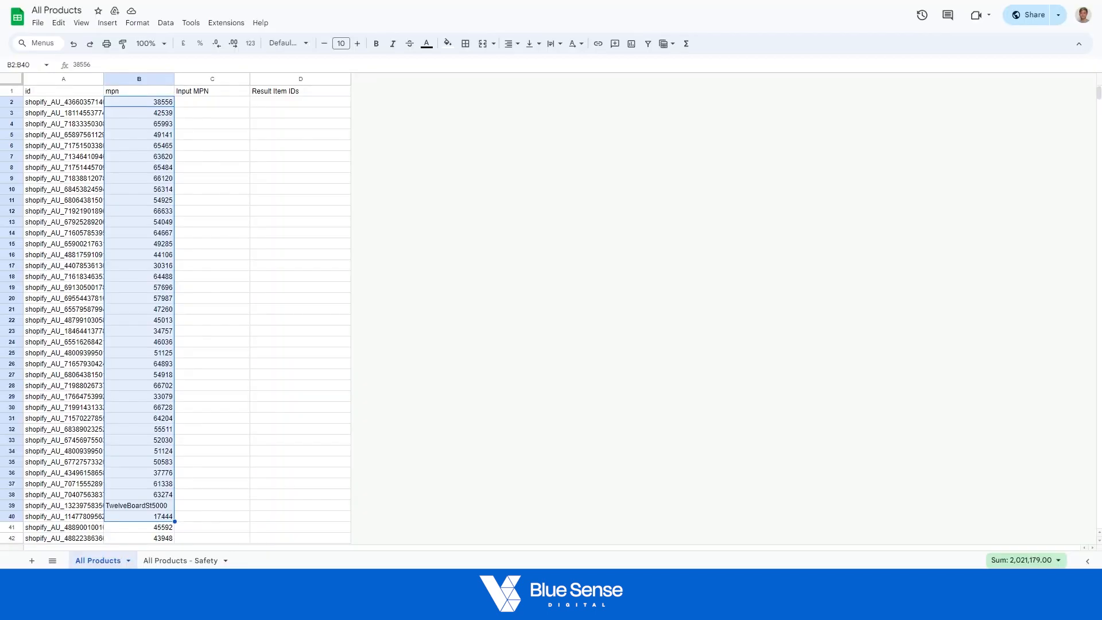
click(280, 222)
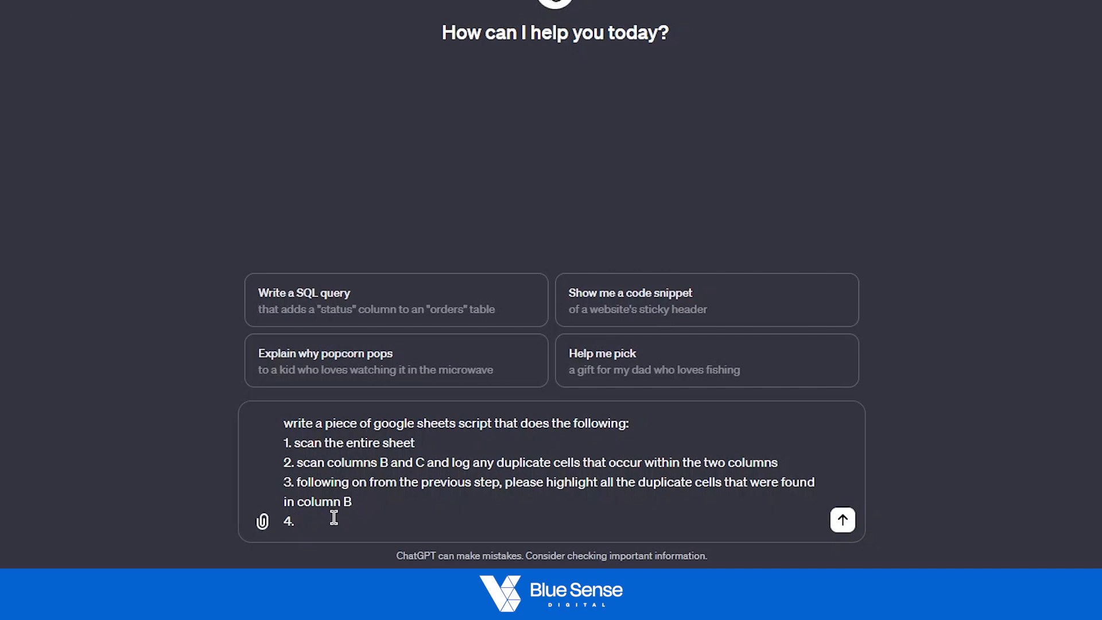
- In the ChatGPT prompt, start item 4 with "following on from the step above, please highlight all the cells in column A that"
text(following on from the step abo)
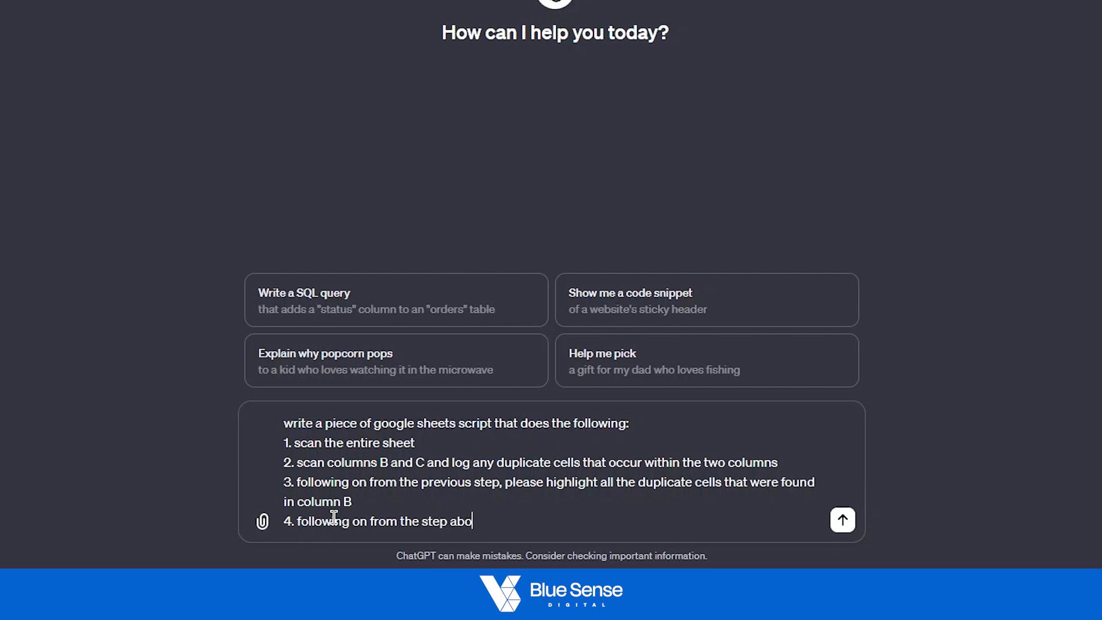
text(ve, please high)
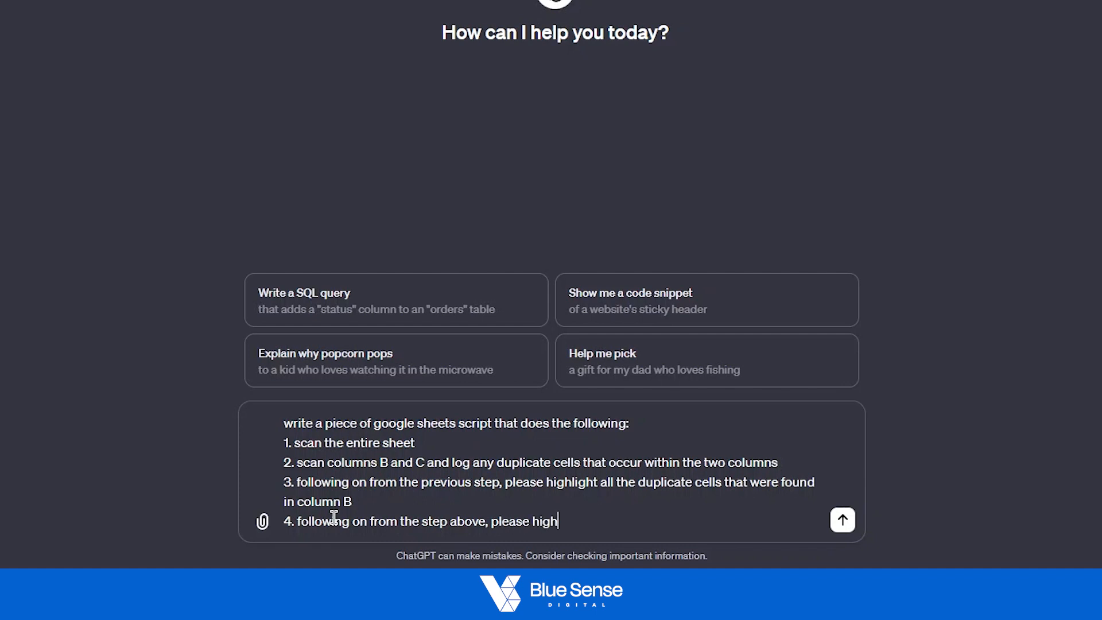
text(light all the cells)
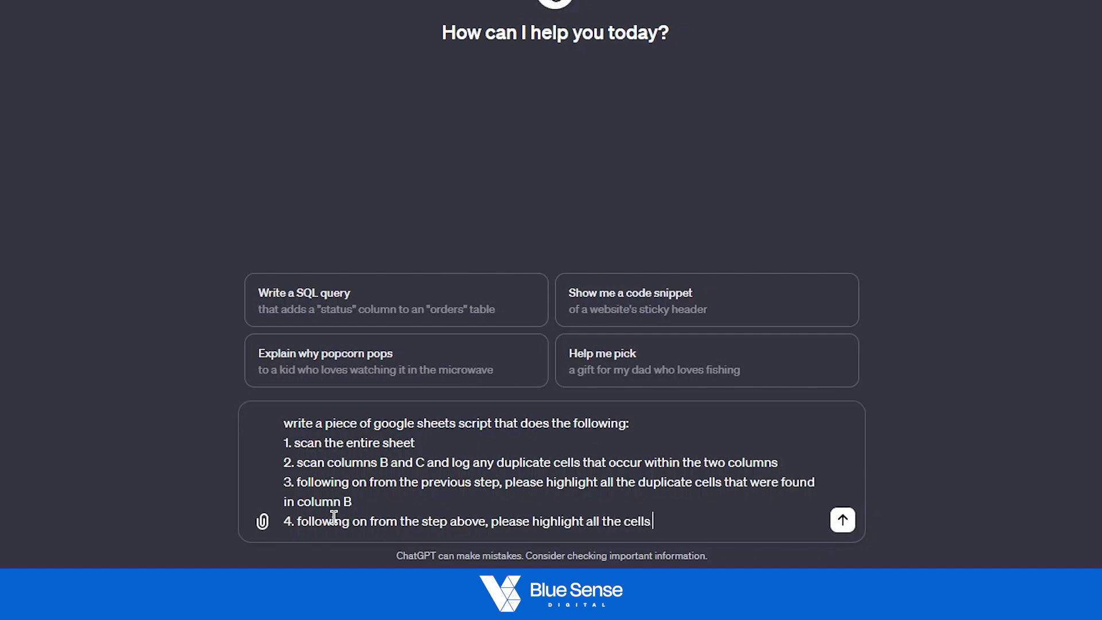
text( in column A that co)
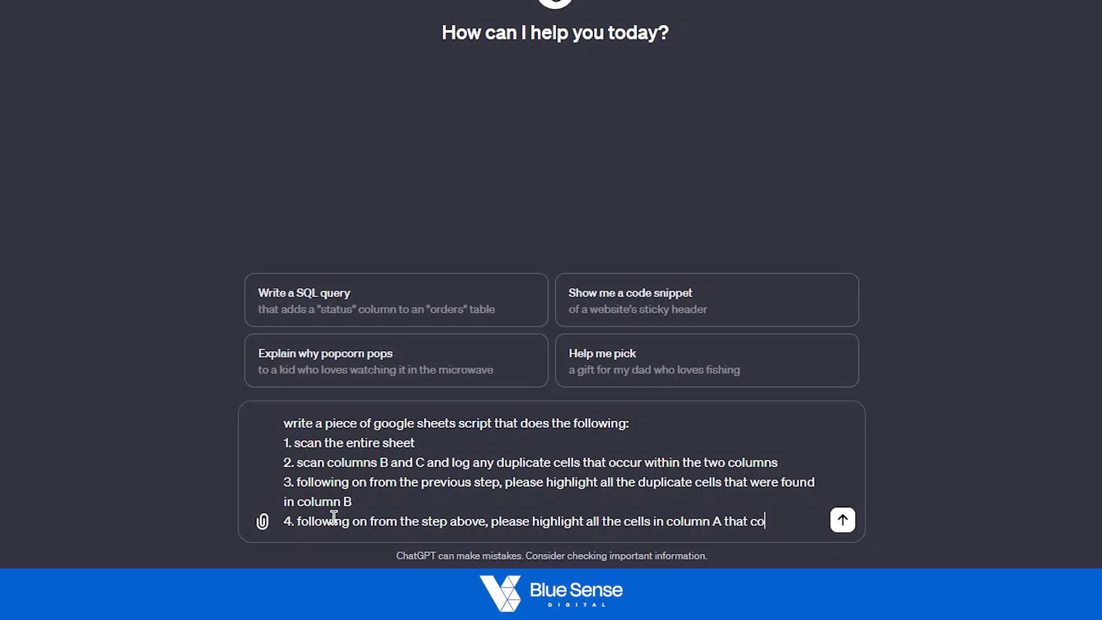
- Replace the unfinished word at the end of item 4 with "are to the left of highlighted cells in column B"
text(rresp)
key(BackSpace)
key(BackSpace)
key(BackSpace)
key(BackSpace)
key(BackSpace)
key(BackSpace)
key(BackSpace)
key(BackSpace)
text(are to the left of)
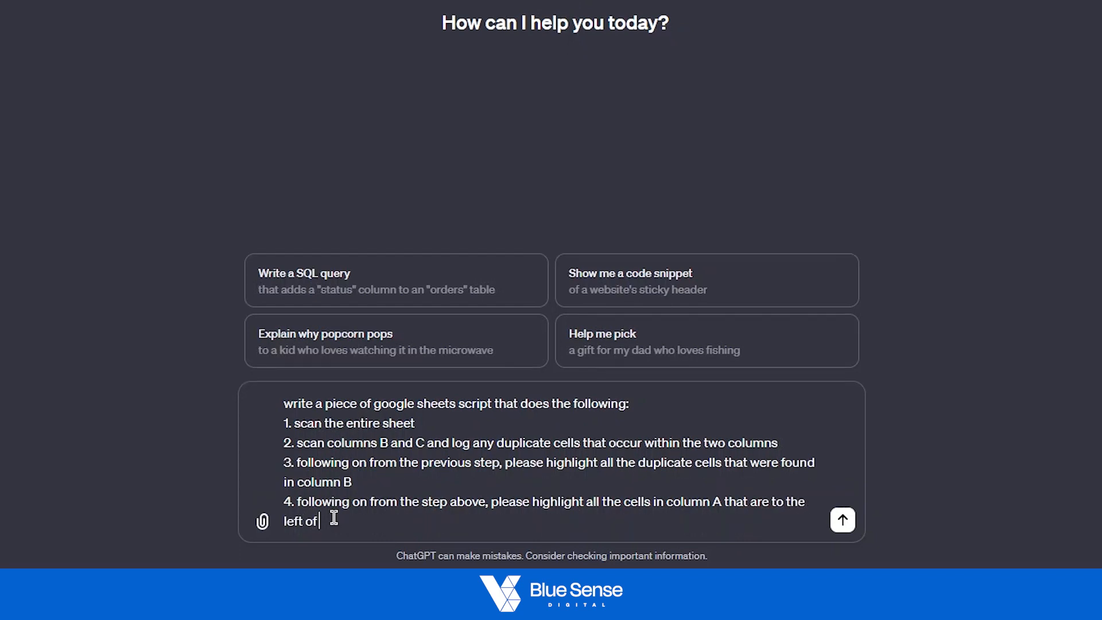
text( highlighted cells in column B)
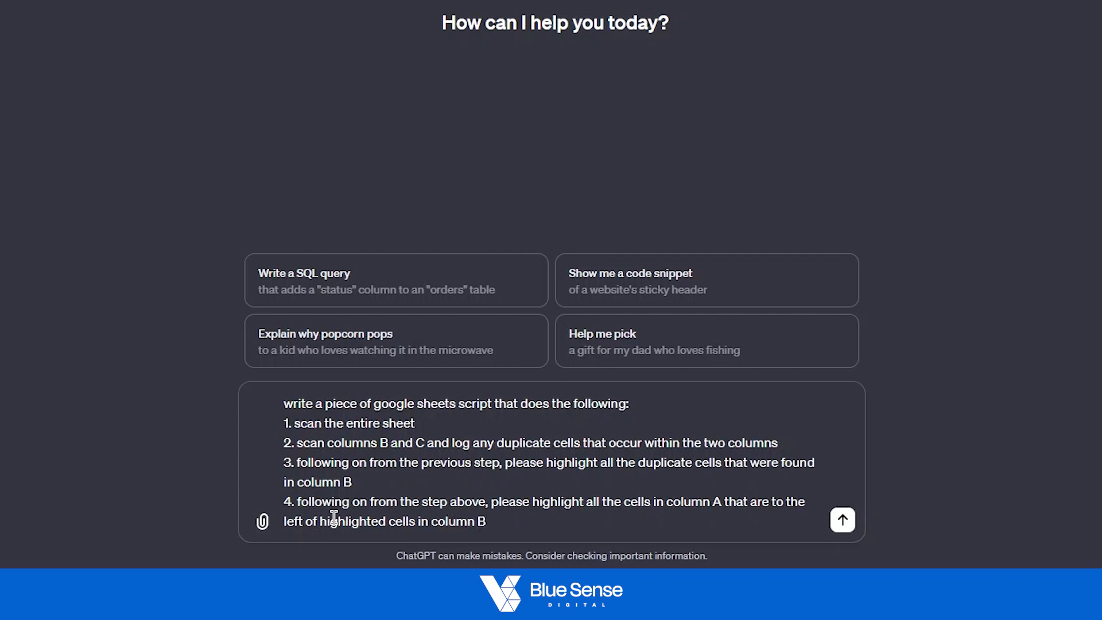
- Begin the fifth item of the prompt on a new line with "5. pull out all highlighted cells in"
key(shift+Return)
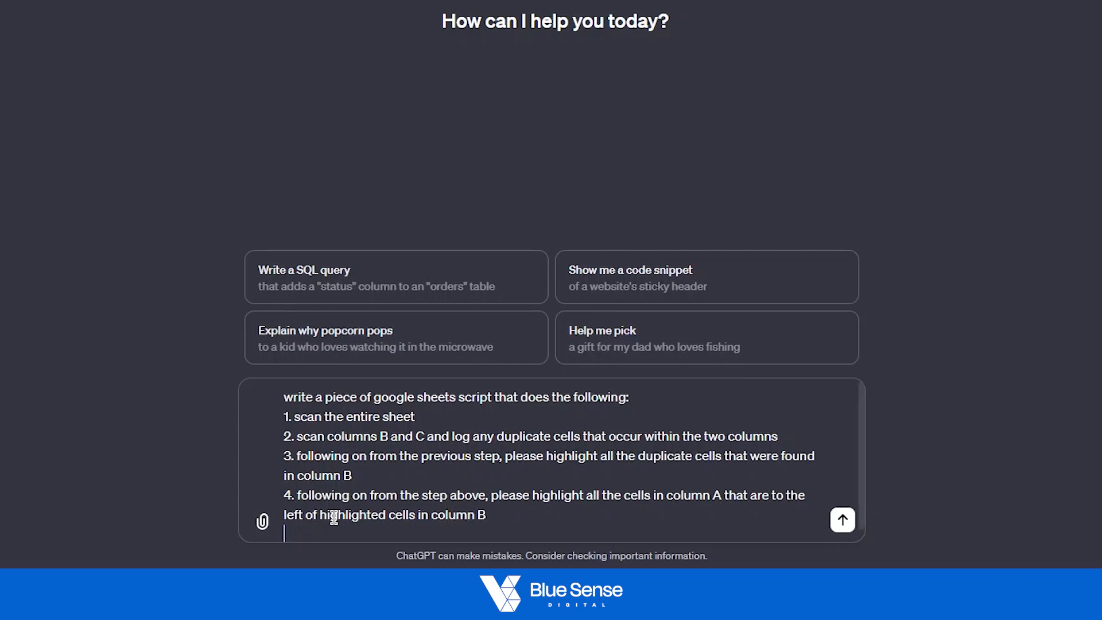
text(5.)
text( pi)
text(ull out a)
text(ll )
text(highl)
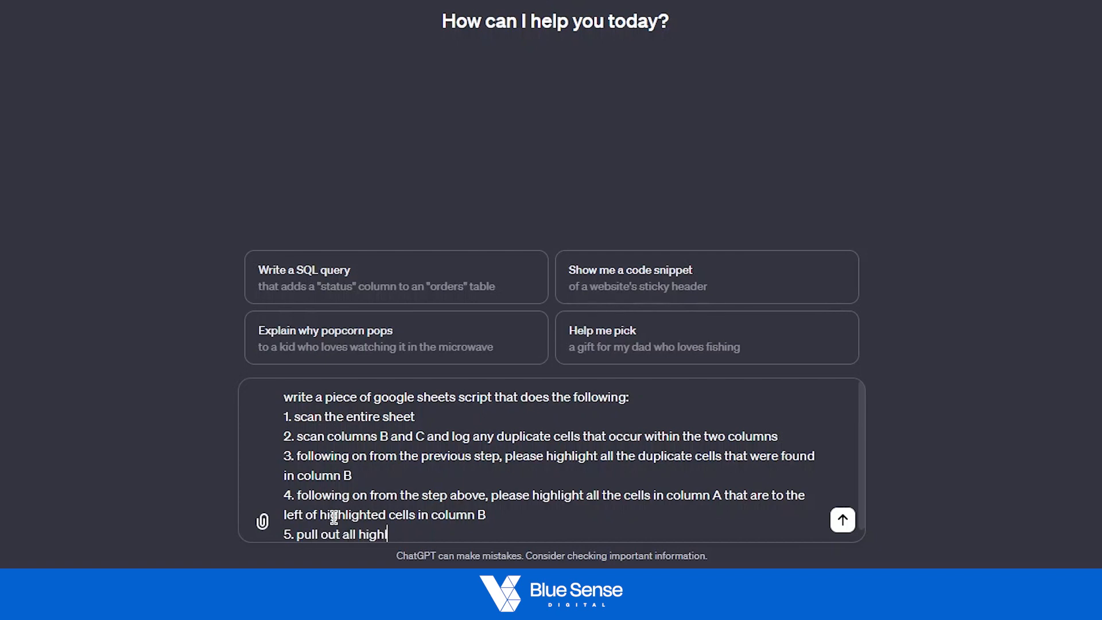
text(ighted cells in)
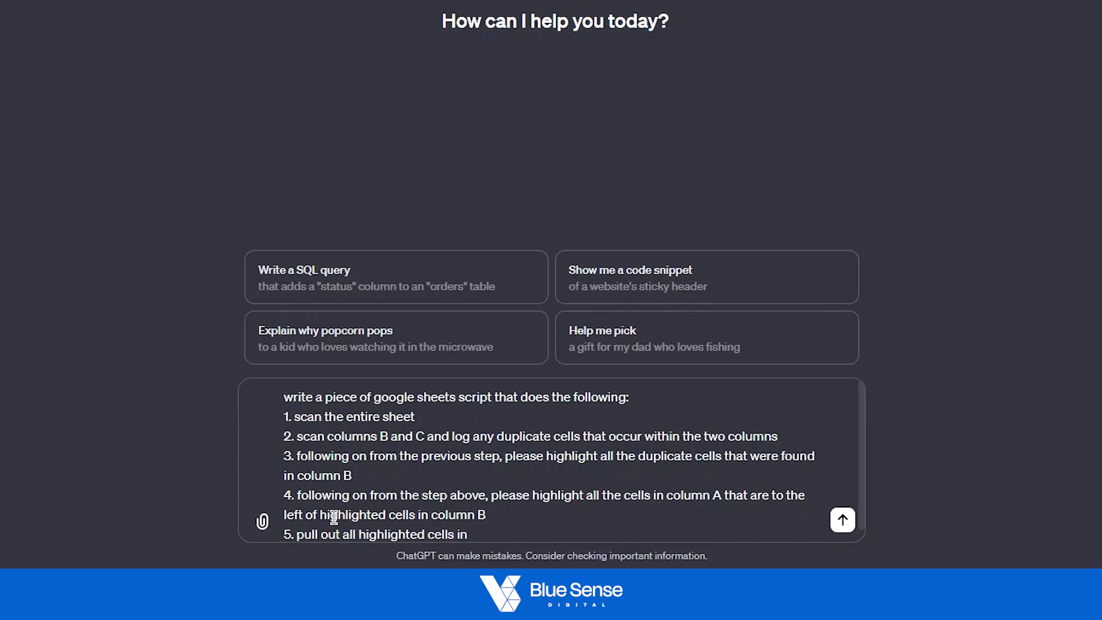
- Change "pull" to "duplicate" in item 5 and complete the item with "column A, and list them in column D"
scroll(335, 517, down, 1)
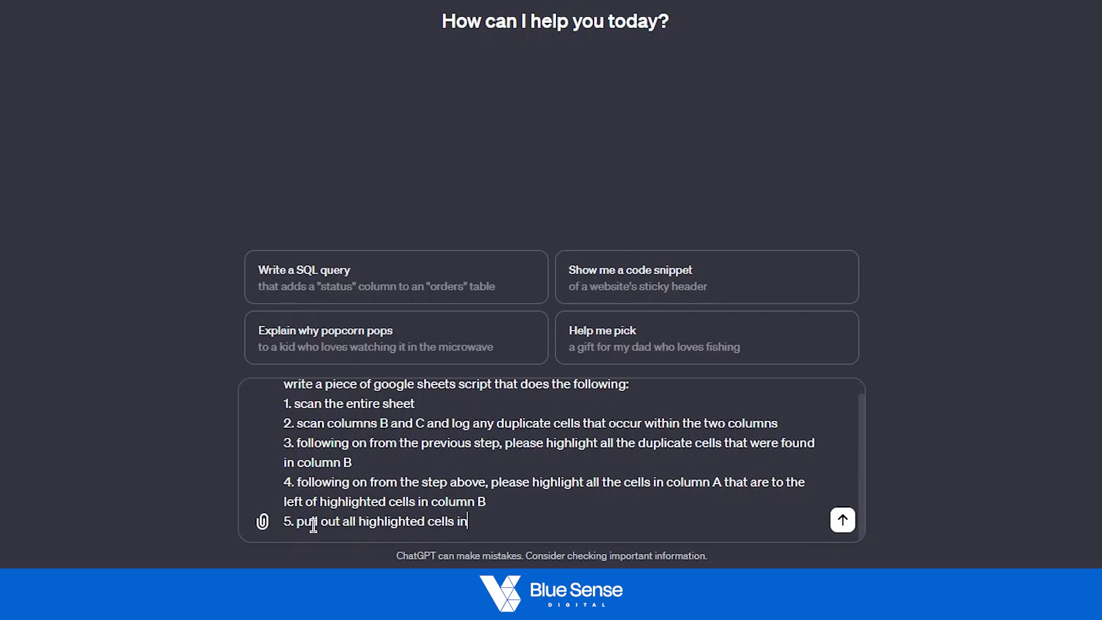
drag(319, 522, 296, 523)
text(duplicate)
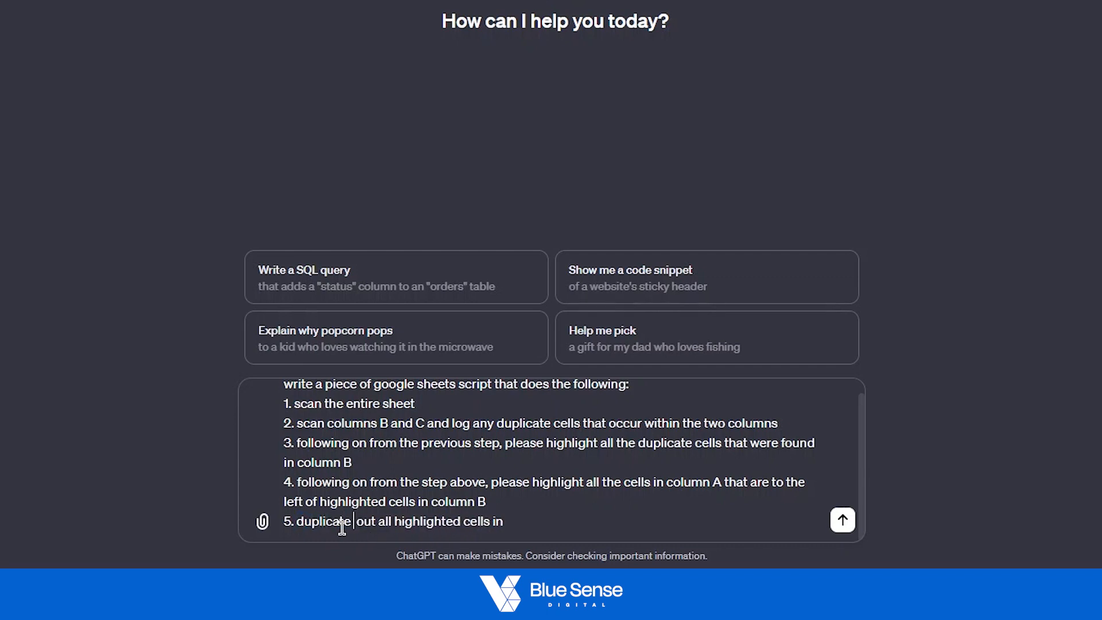
key(BackSpace)
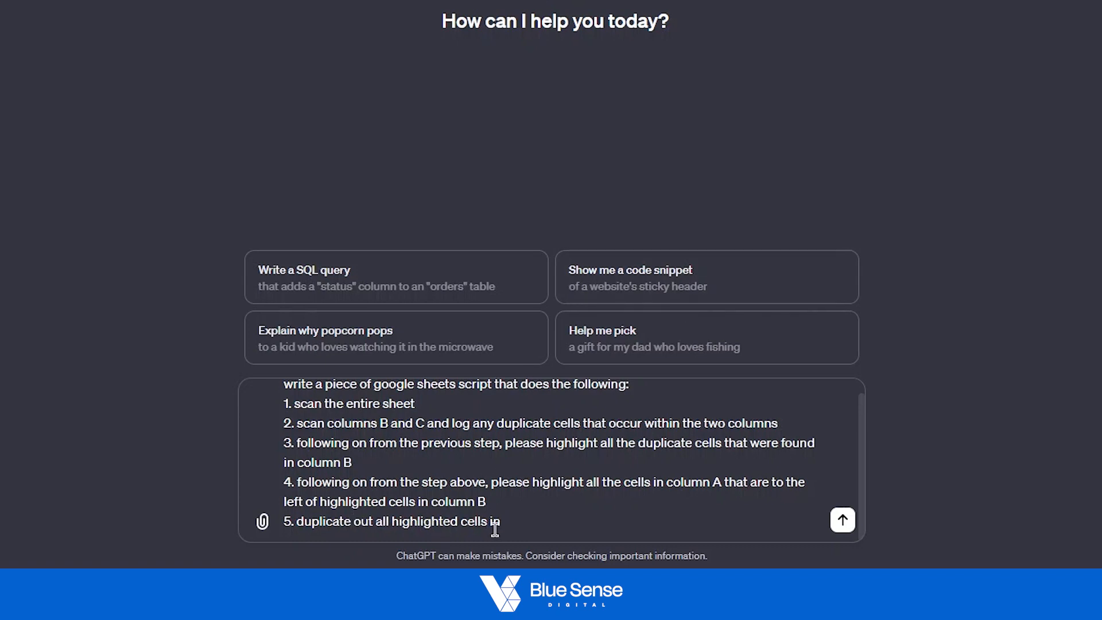
click(526, 521)
text(column A,)
text(and list them in)
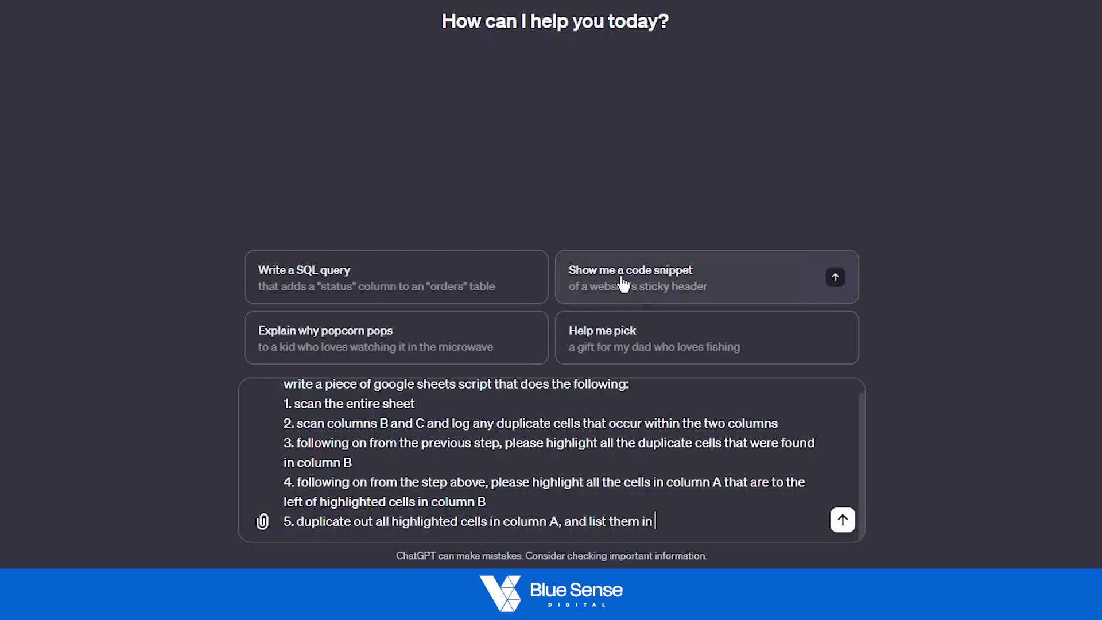
text(column)
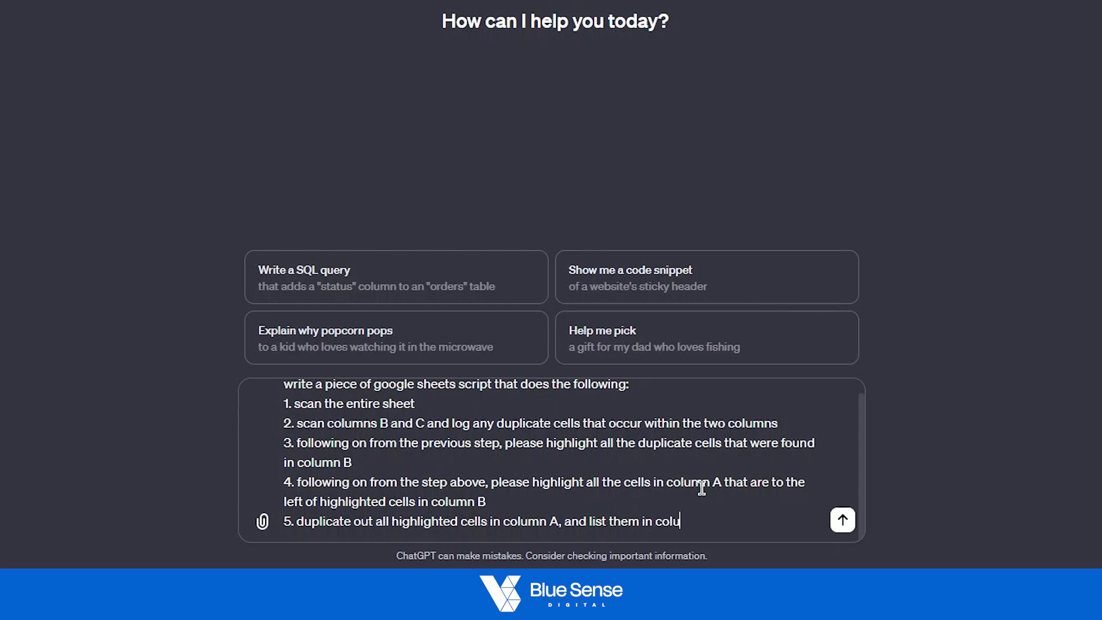
text( D)
scroll(608, 433, up, 1)
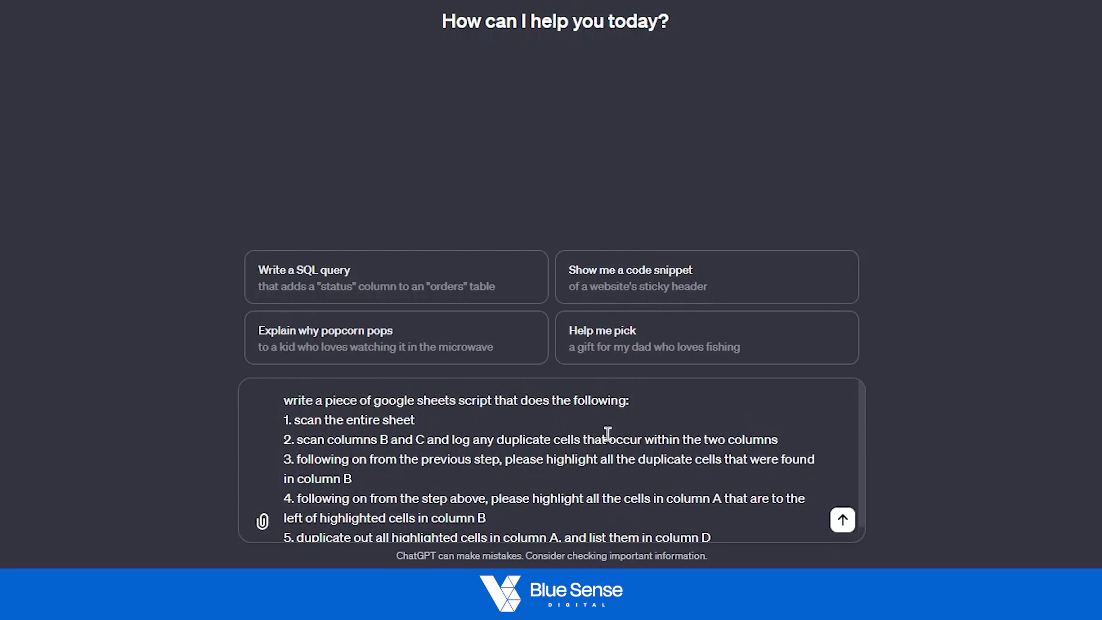
scroll(608, 434, down, 1)
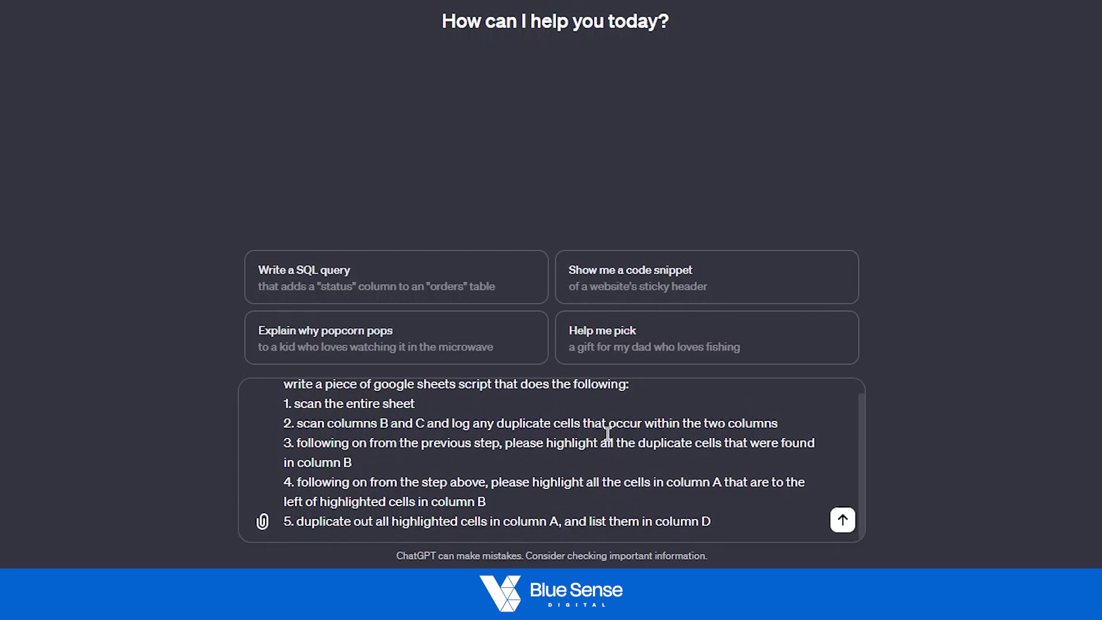
- Send the five-item prompt to ChatGPT and copy the script code it generates
click(843, 521)
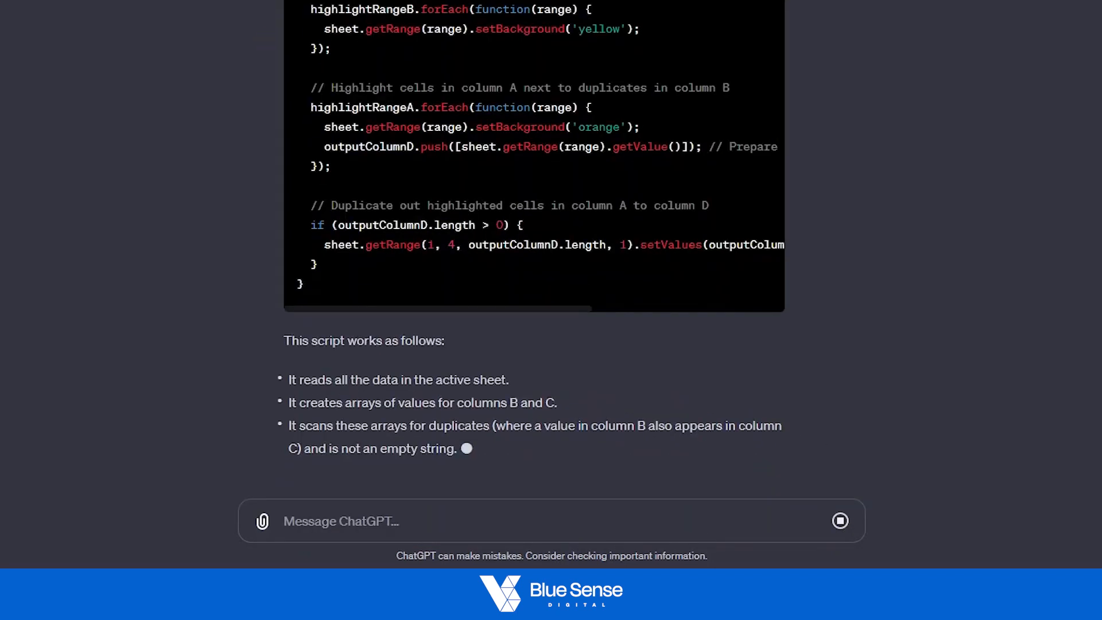
scroll(598, 49, up, 10)
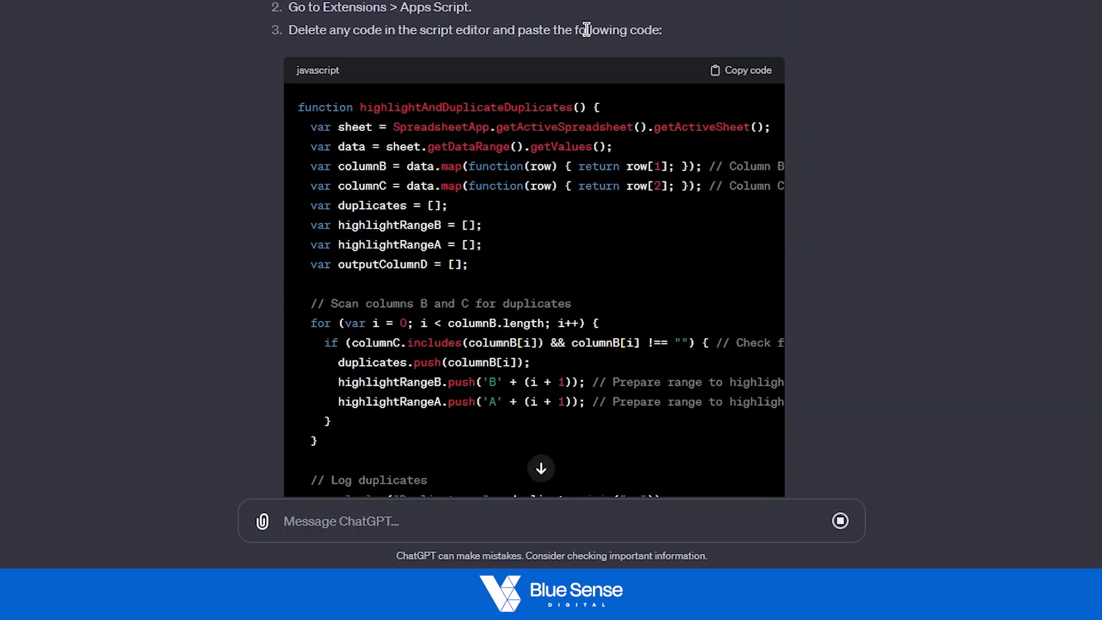
click(736, 71)
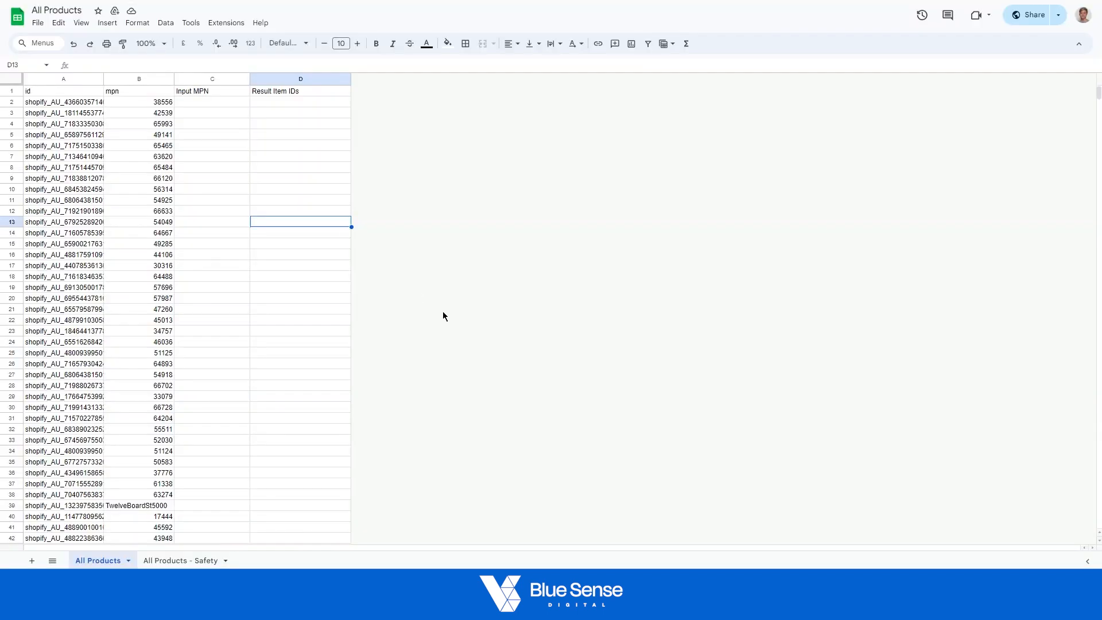
- Switch to the All Products Google Sheet and copy the MPNs in B9:B37 into the Input MPN column starting at C2
click(442, 312)
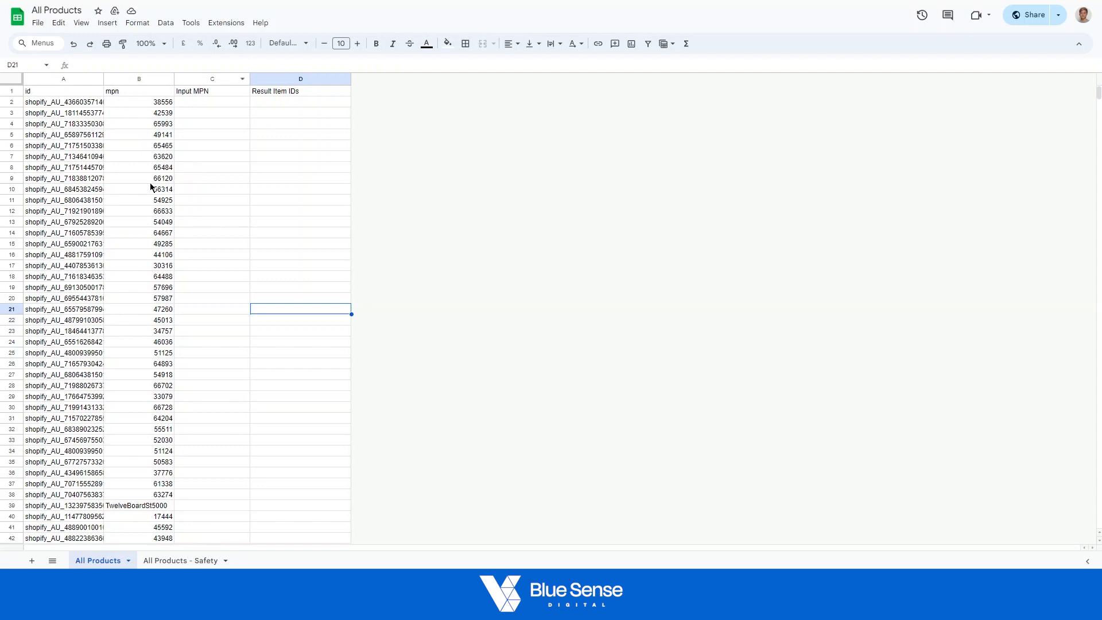
drag(150, 182, 116, 486)
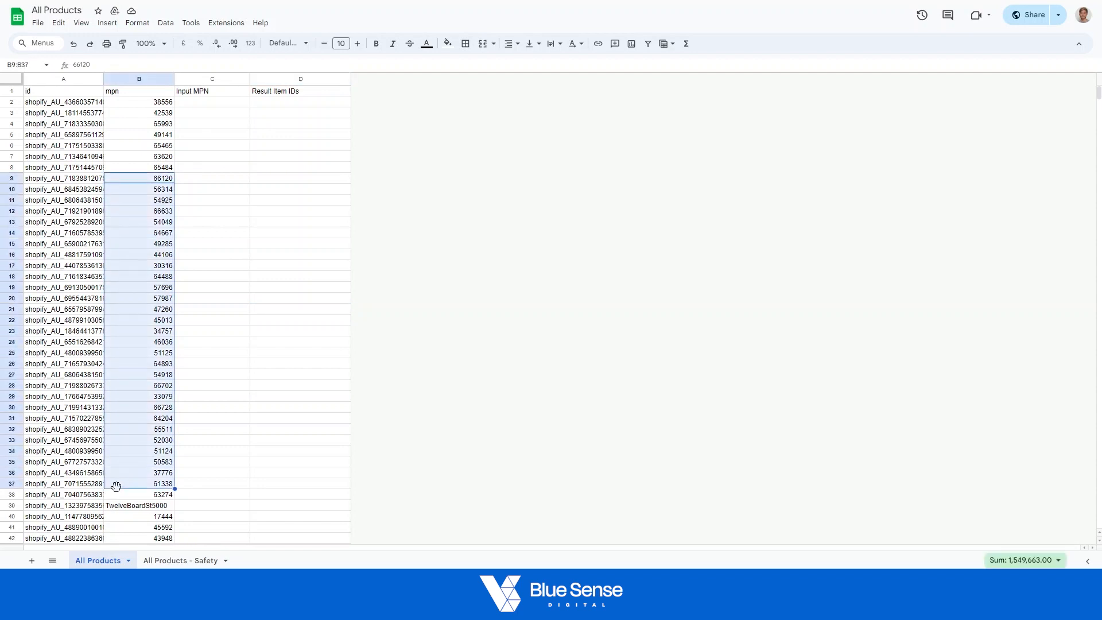
key(ctrl+c)
drag(200, 103, 207, 299)
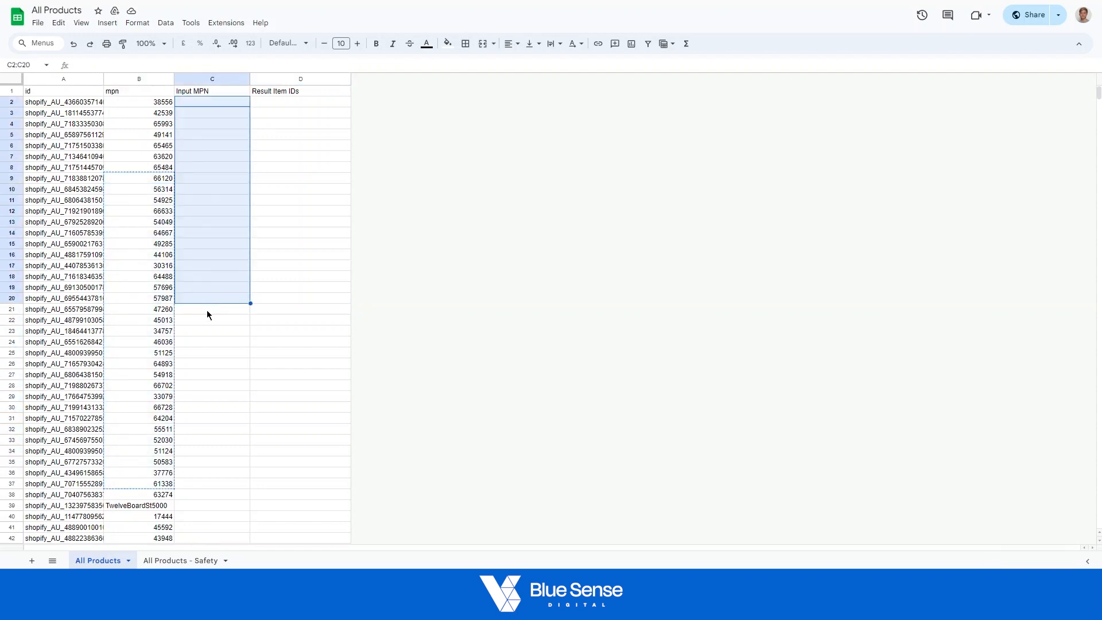
key(ctrl+v)
- Try altering input MPNs in column C by changing C12 to 57698 and adding a 7 to C10 and C11
click(223, 211)
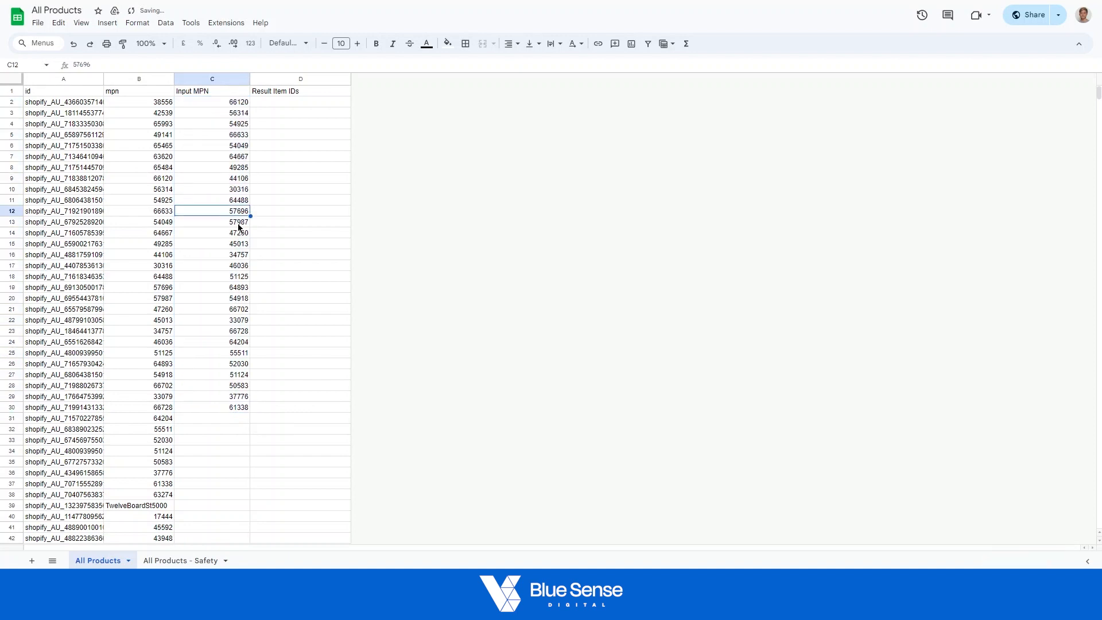
double_click(247, 211)
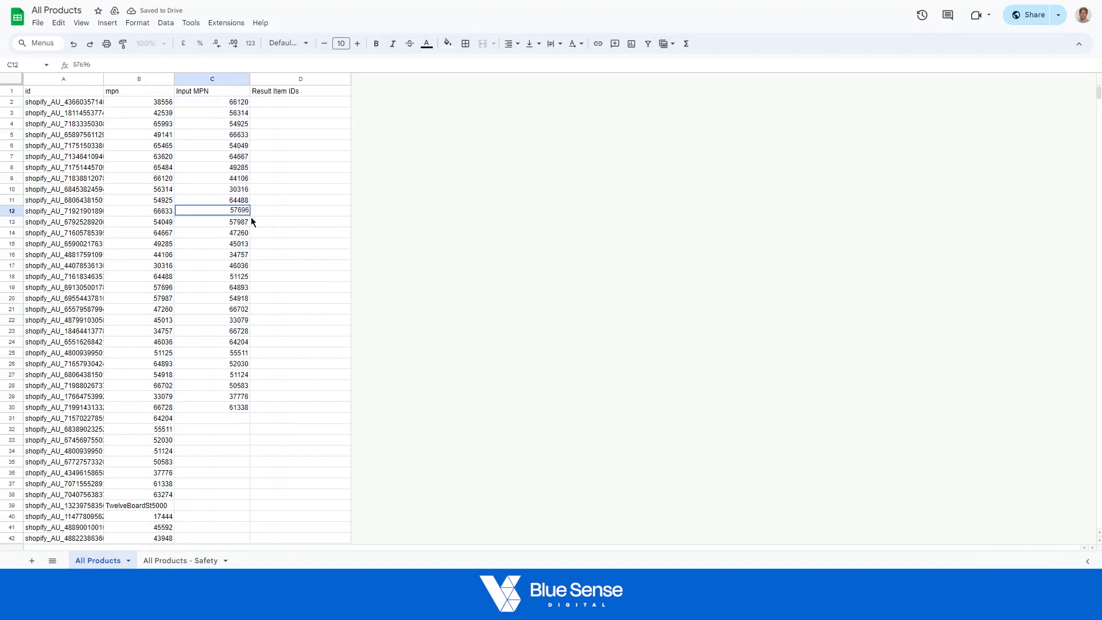
key(BackSpace)
text(8)
click(247, 191)
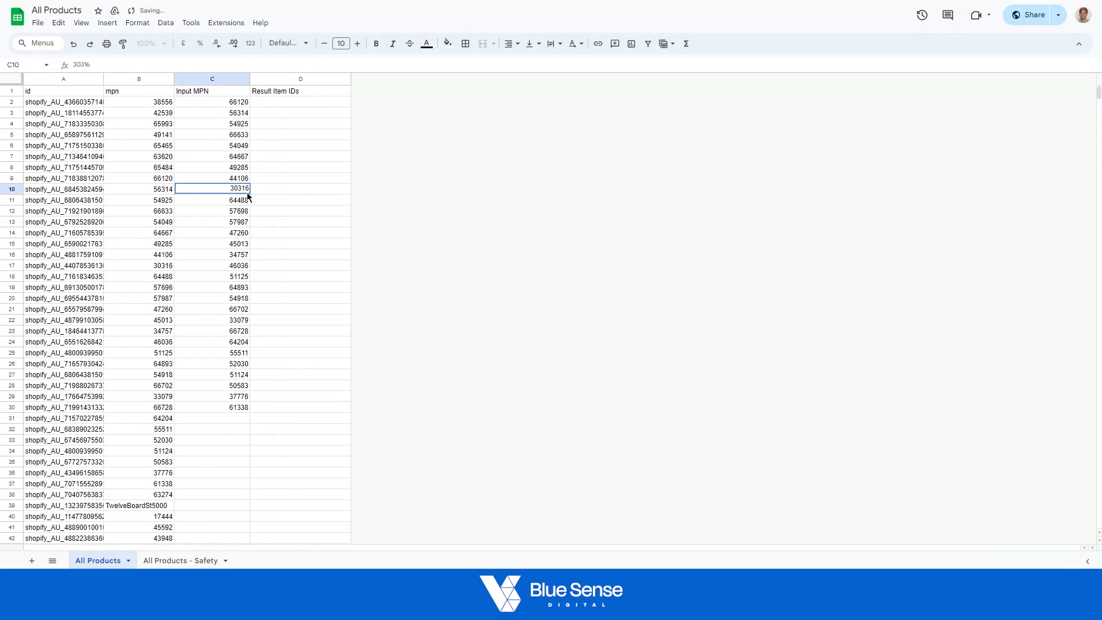
text(7)
double_click(240, 203)
text(7)
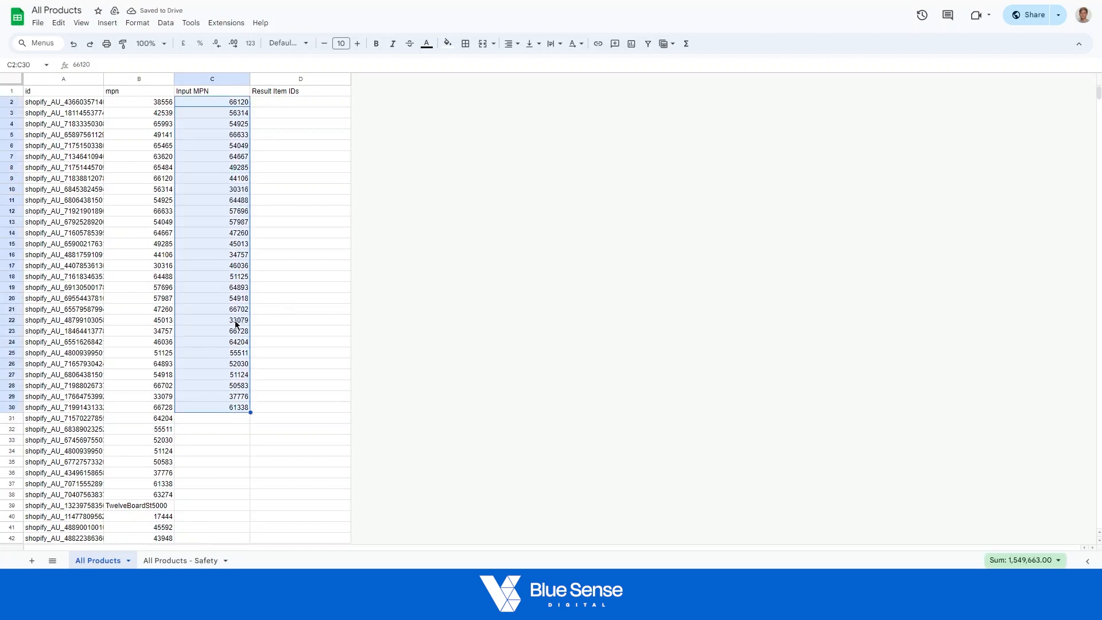
- Alter three input MPNs in column C by setting C22 to 330796, C24 to 642047 and C15 to 450138
double_click(234, 323)
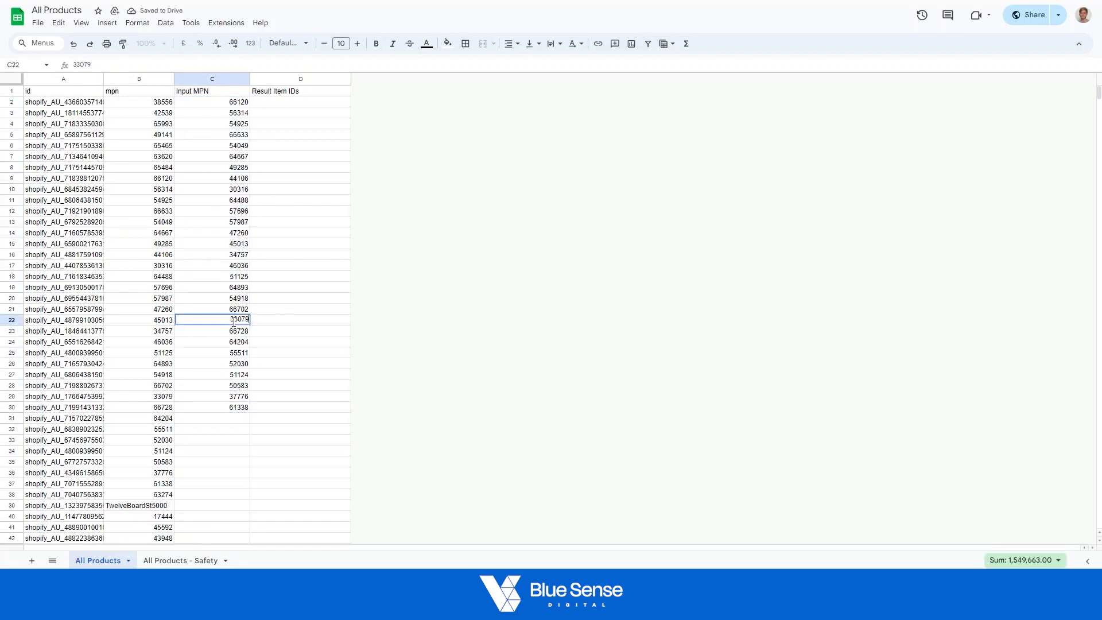
text(6)
double_click(237, 339)
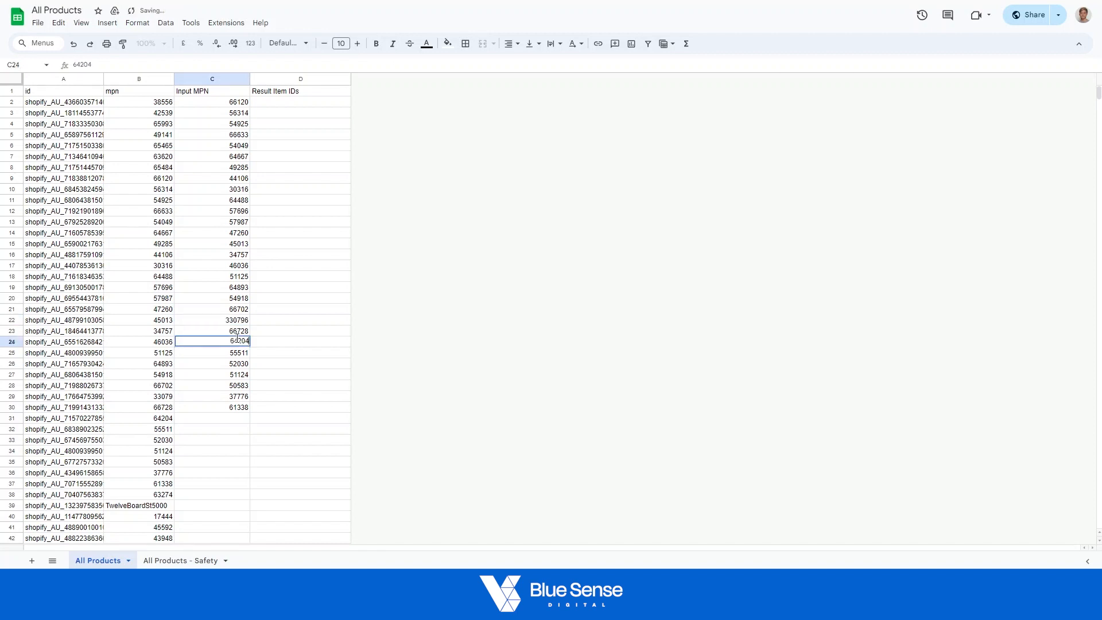
text(7)
click(238, 247)
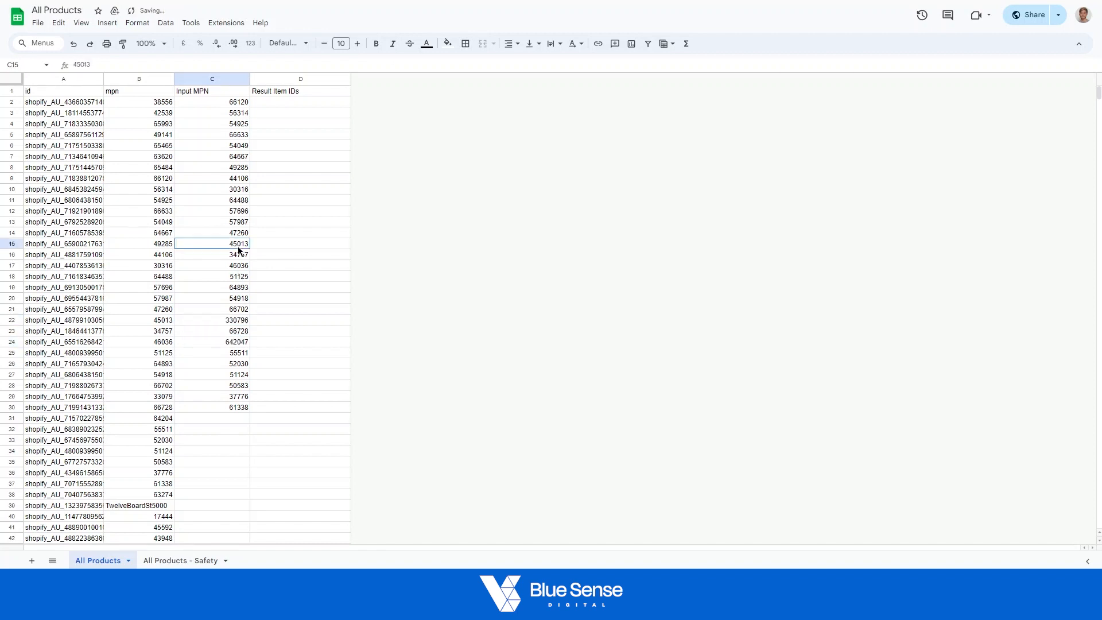
double_click(236, 246)
text(8)
- Alter three more input MPNs in column C by setting C13 to 579870, C11 to 644889 and C6 to 540491
double_click(238, 221)
text(0)
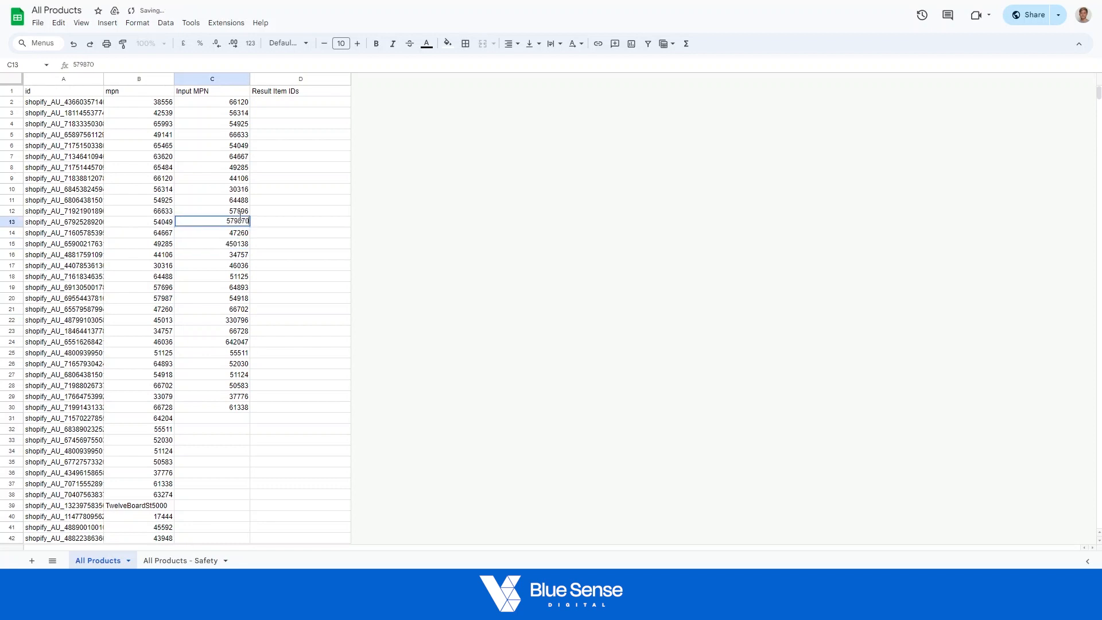
double_click(240, 200)
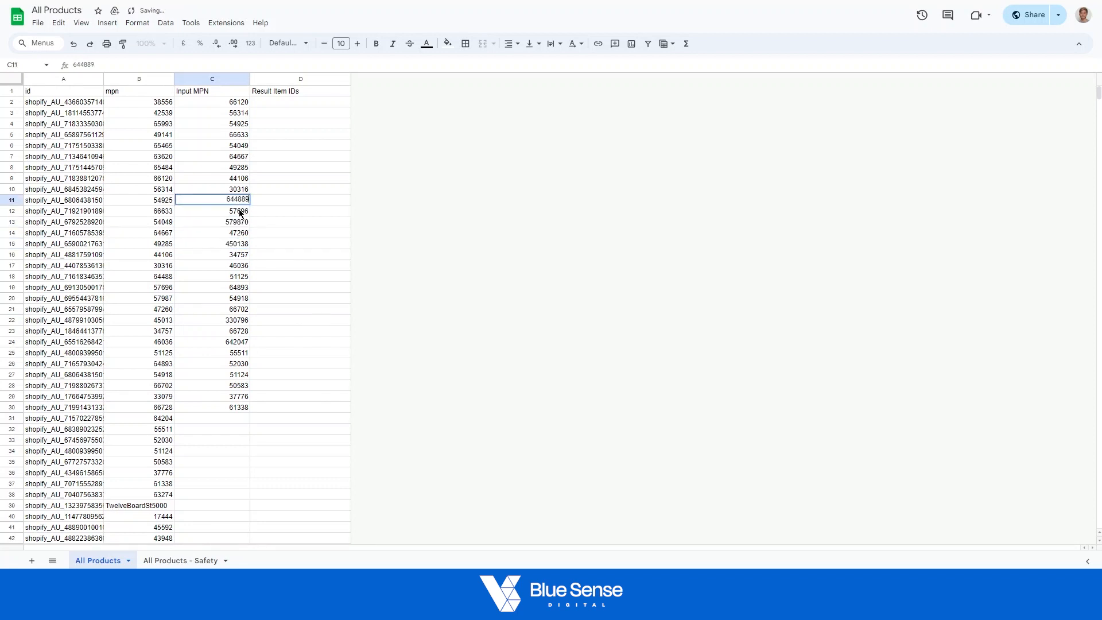
text(9)
double_click(239, 145)
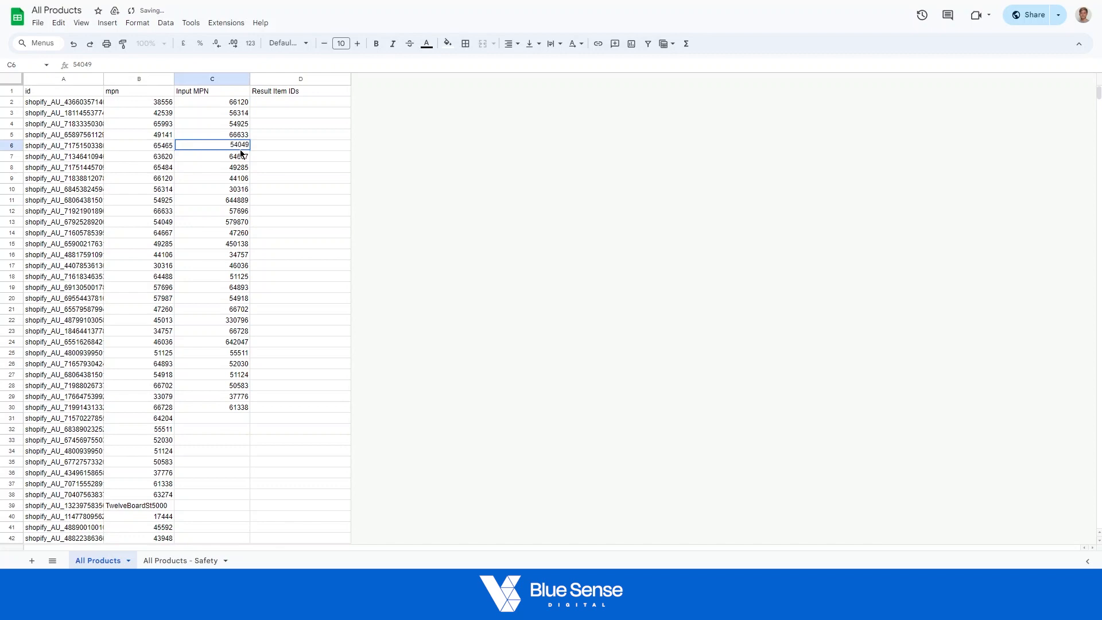
text(1)
click(295, 168)
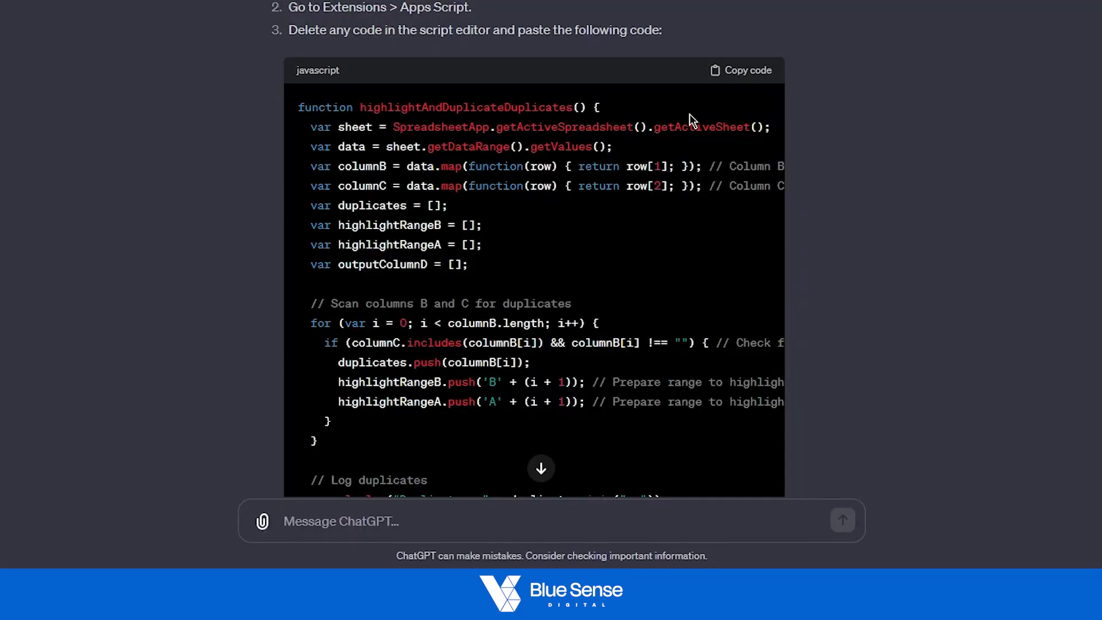
- Copy the generated script from ChatGPT again and open the Apps Script editor from the All Products sheet
click(729, 84)
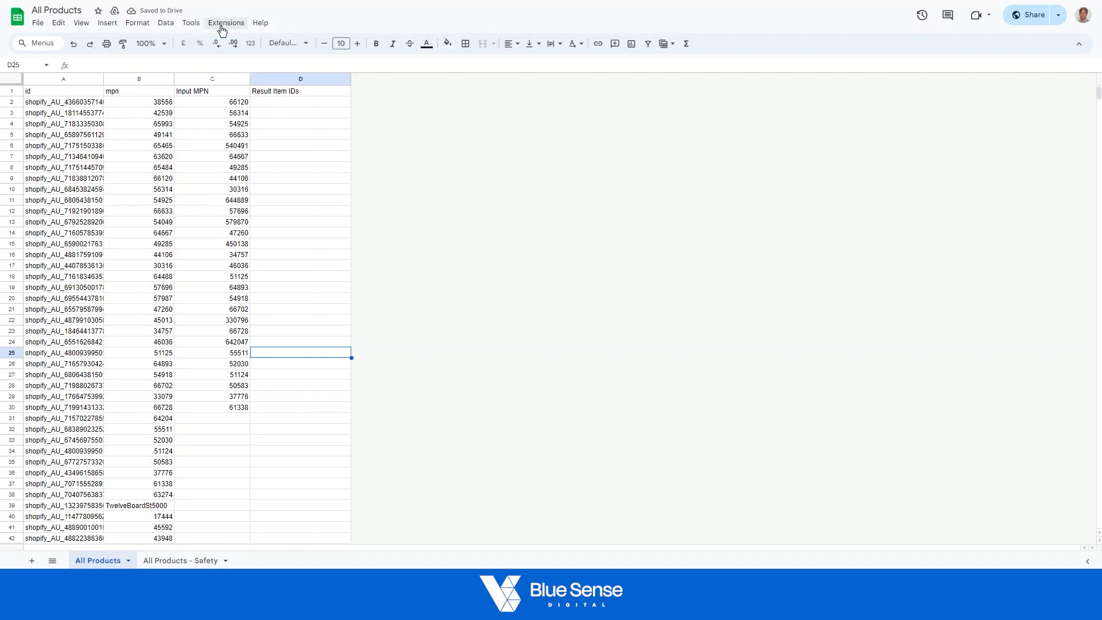
click(222, 23)
click(241, 74)
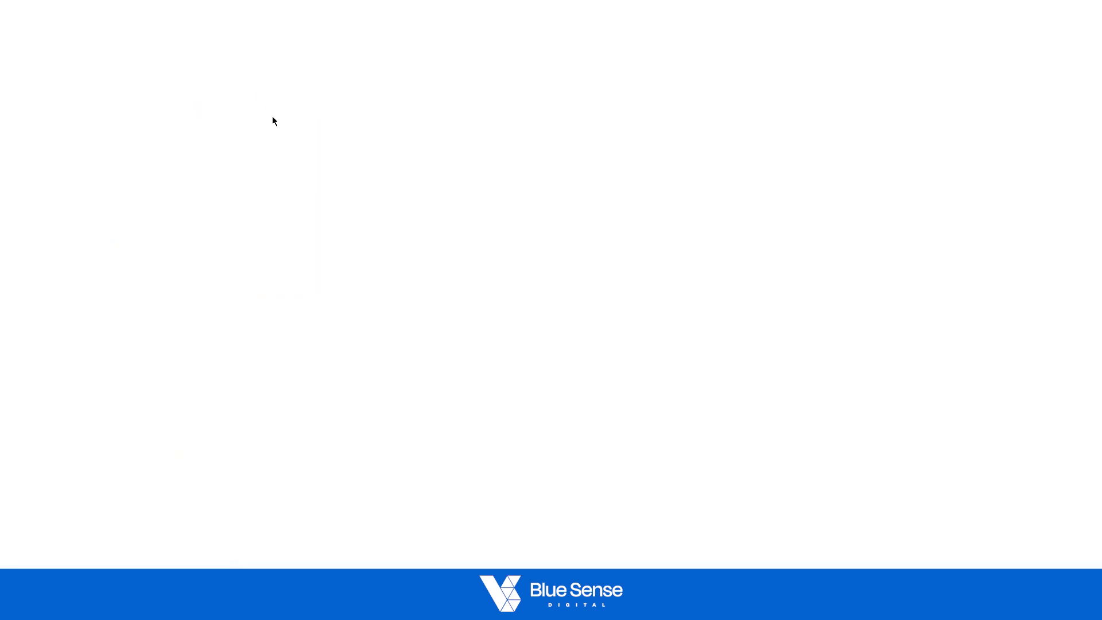
- Replace the default myFunction code in Code.gs with the copied script and save the project
drag(243, 101, 152, 69)
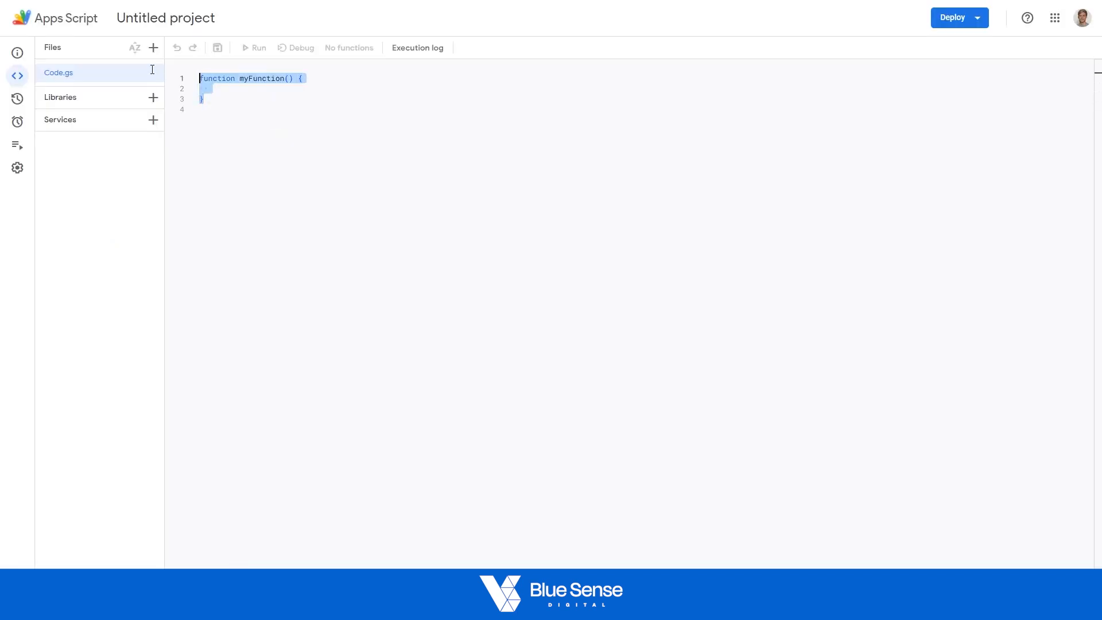
key(BackSpace)
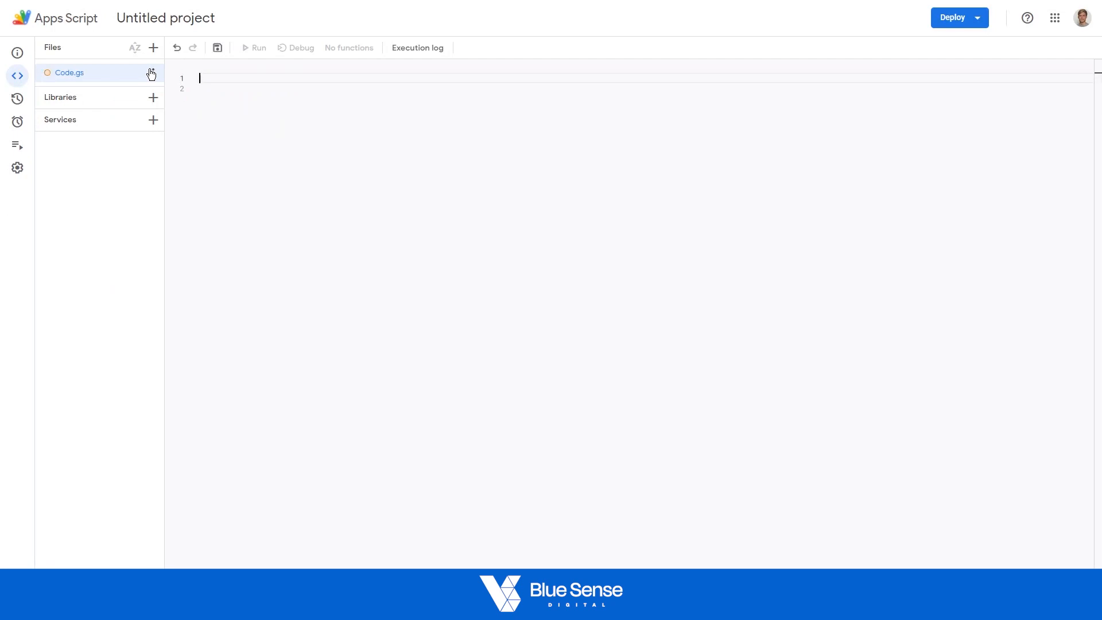
key(ctrl+v)
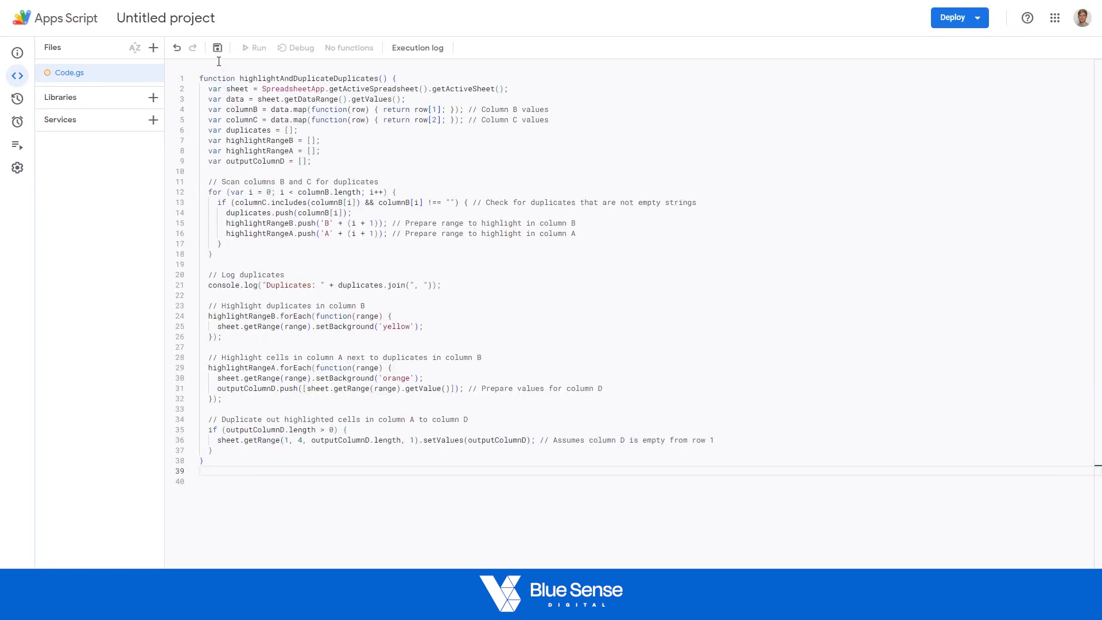
click(218, 49)
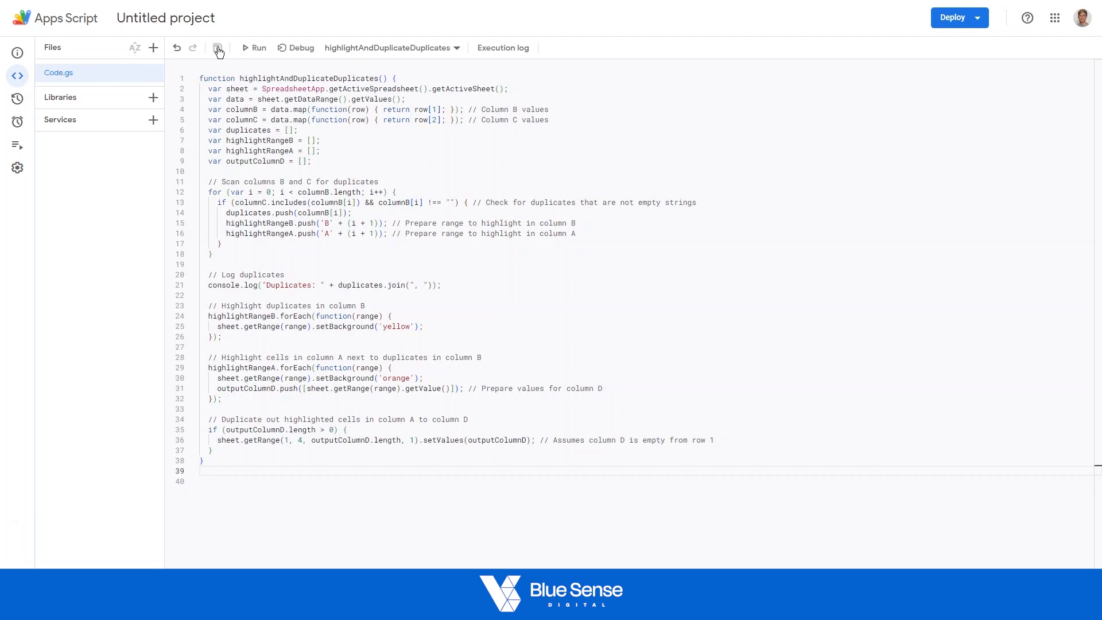
- Run highlightAndDuplicateDuplicates with its permissions reviewed, and check the highlighted matches and listed item IDs in the Google Sheet
click(255, 48)
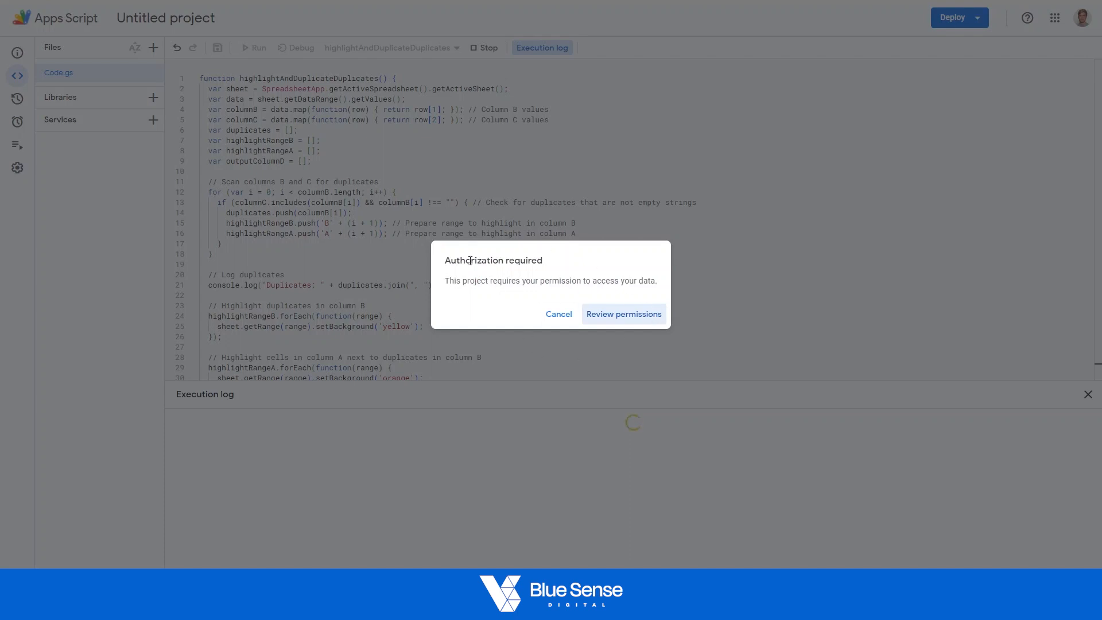
click(624, 316)
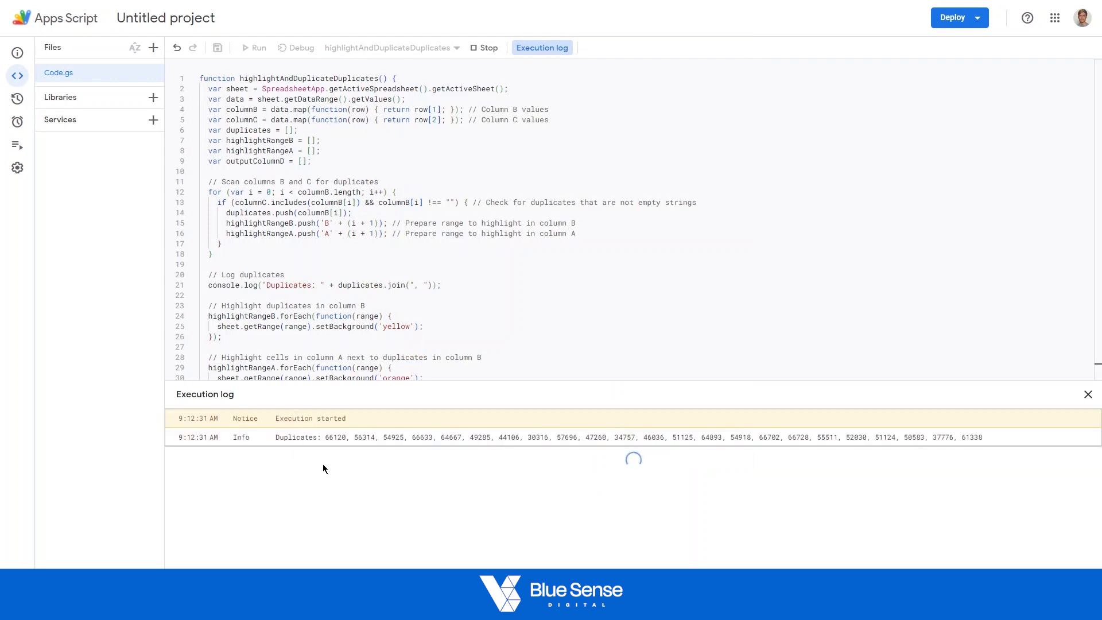
scroll(345, 359, down, 1)
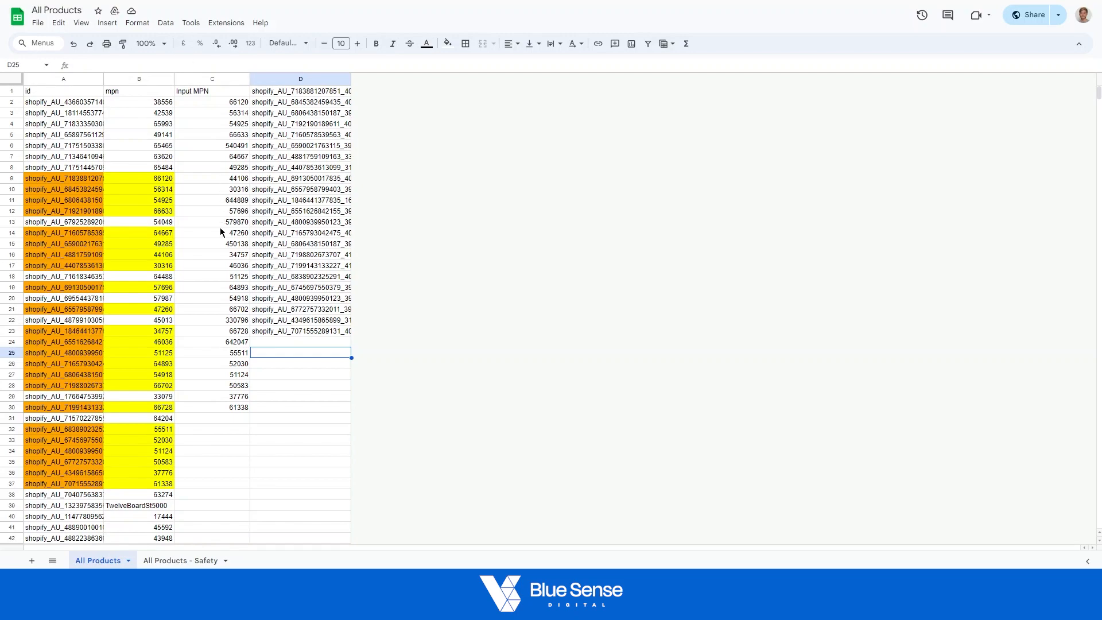
scroll(220, 232, down, 20)
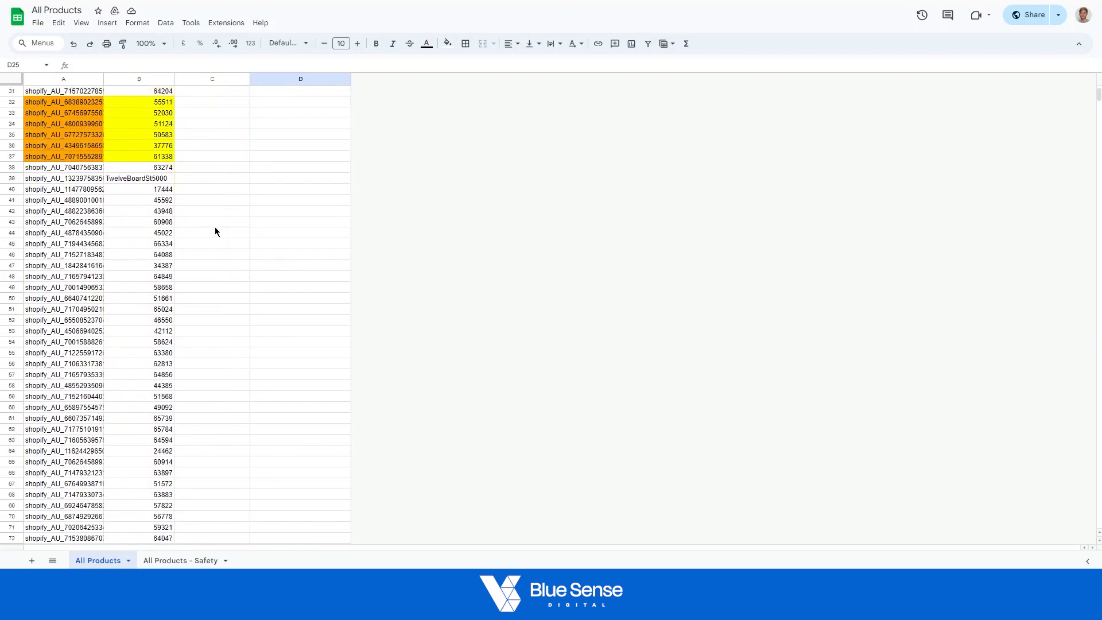
scroll(234, 211, up, 20)
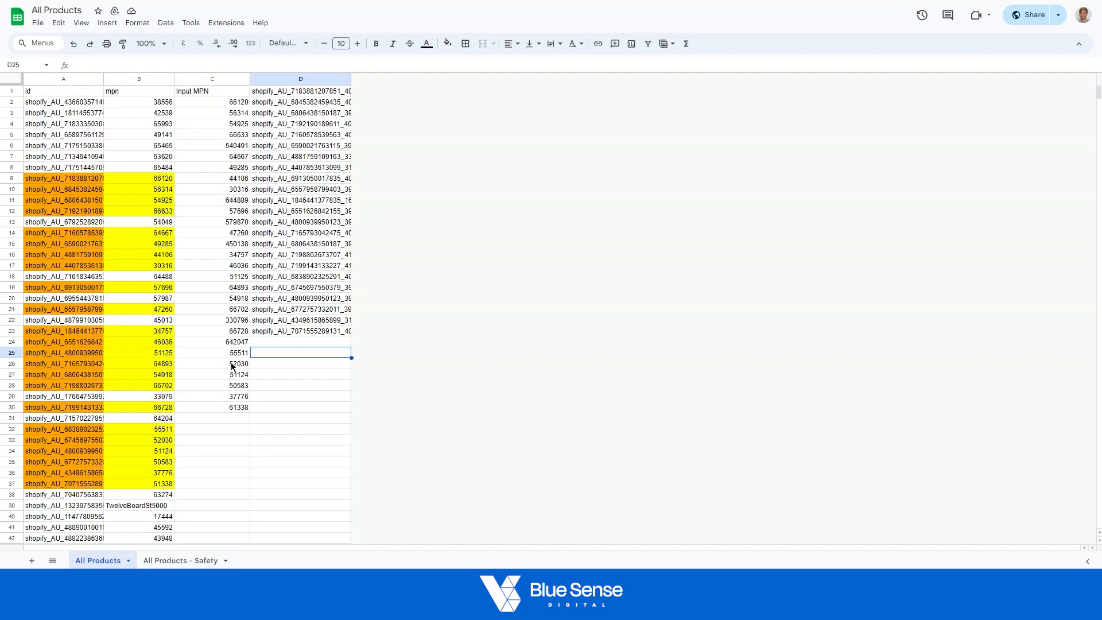
- Reset the fill colour of columns A to D to clear the orange and yellow highlighting
drag(73, 77, 271, 91)
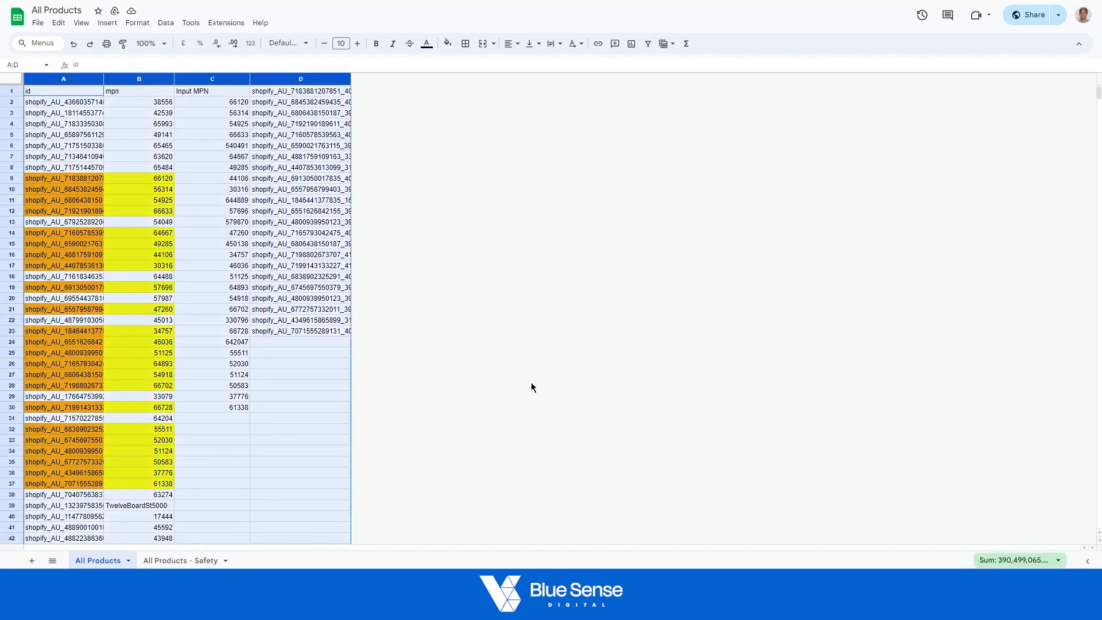
click(366, 372)
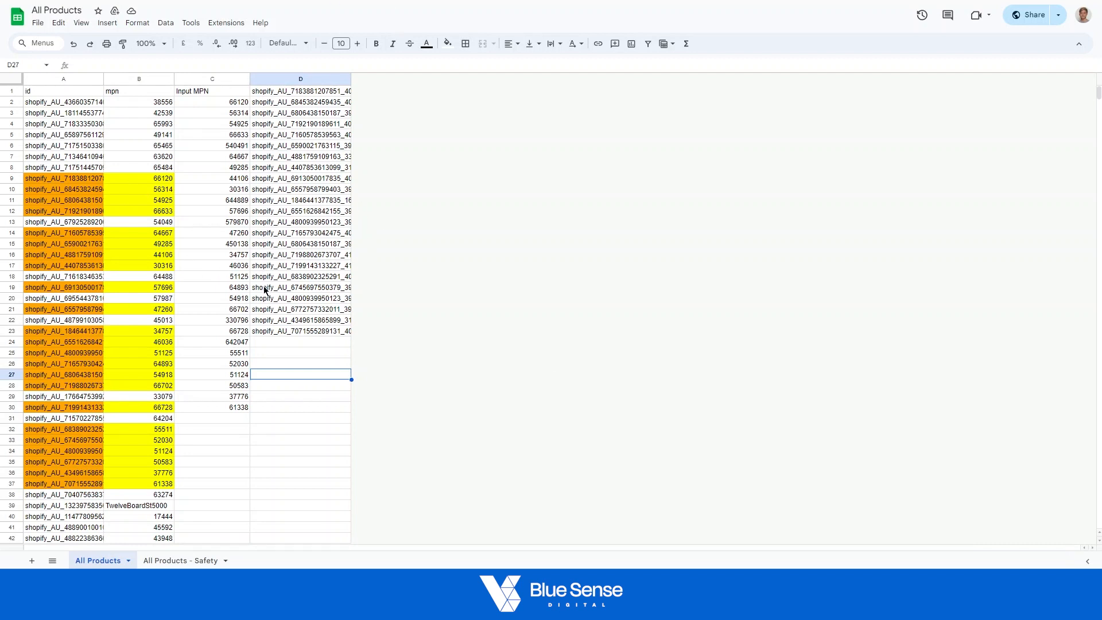
drag(50, 79, 273, 81)
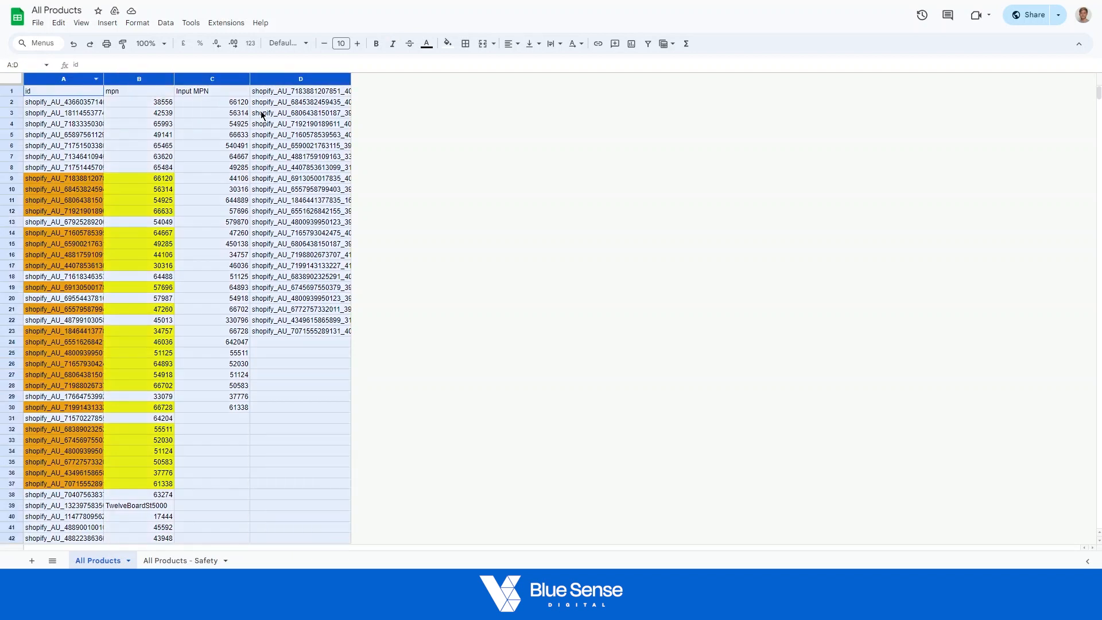
click(448, 43)
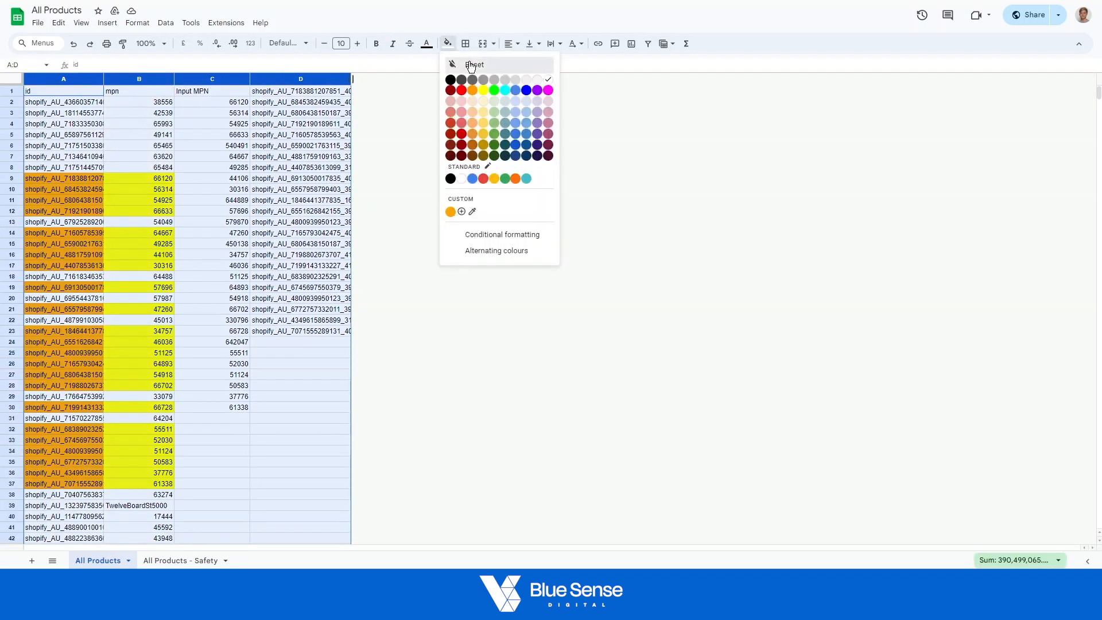
click(463, 64)
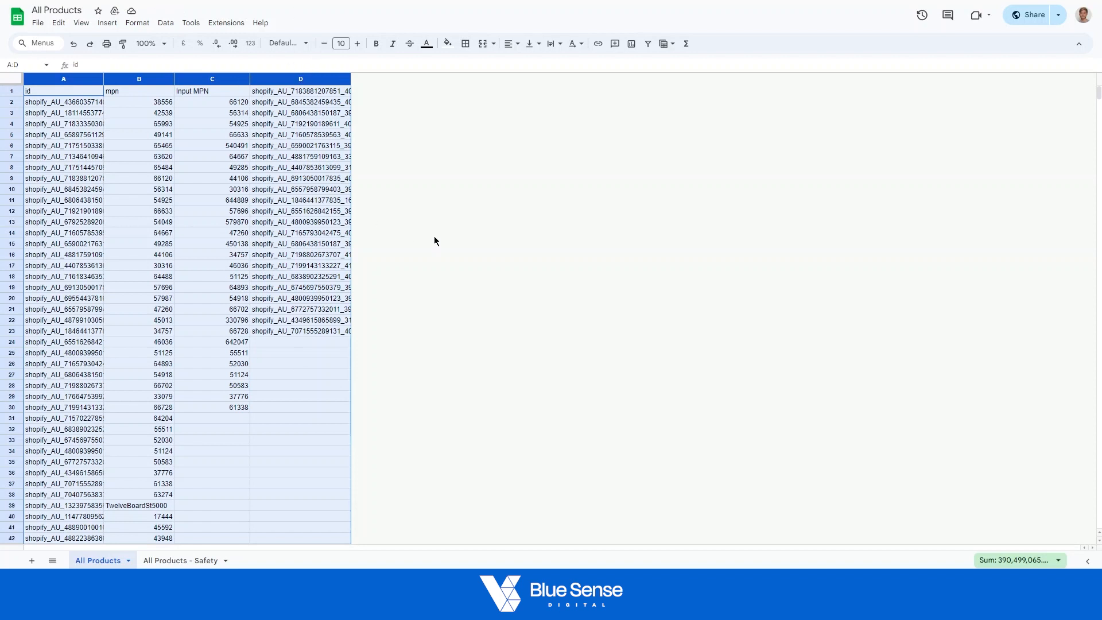
click(488, 250)
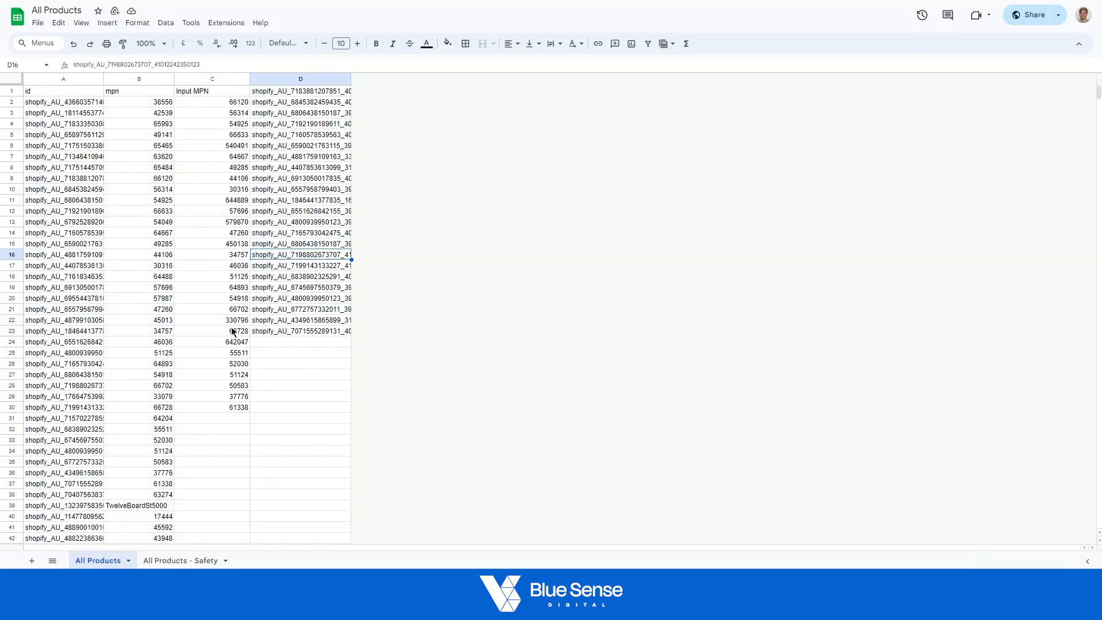
- Compare the input MPNs in C2:C30 with the resulting item IDs in D1:D23
drag(197, 102, 217, 409)
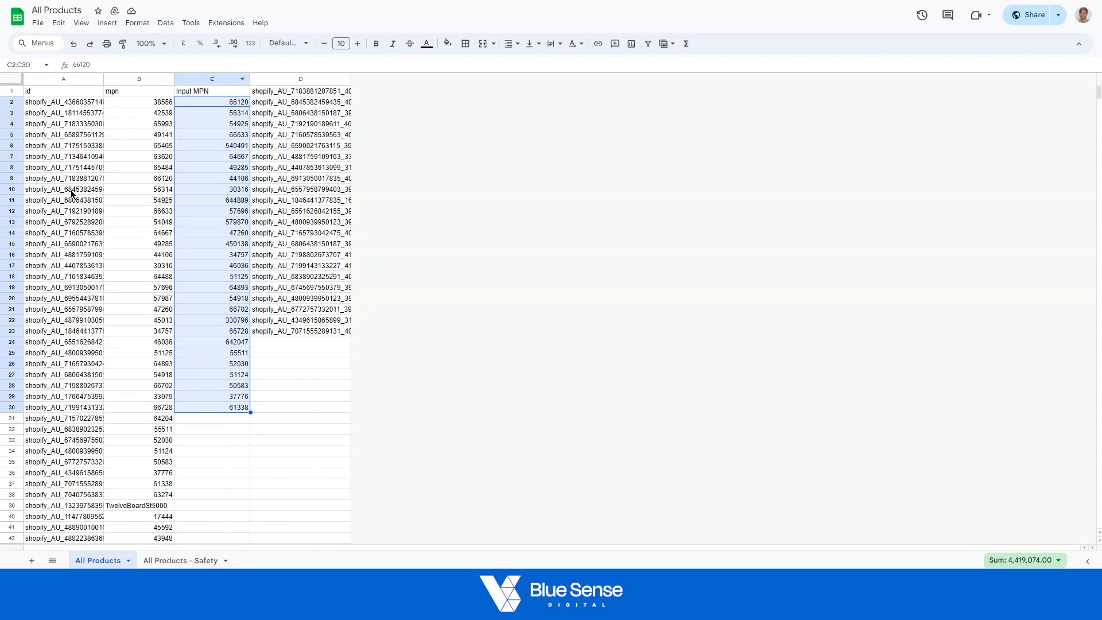
drag(301, 90, 307, 330)
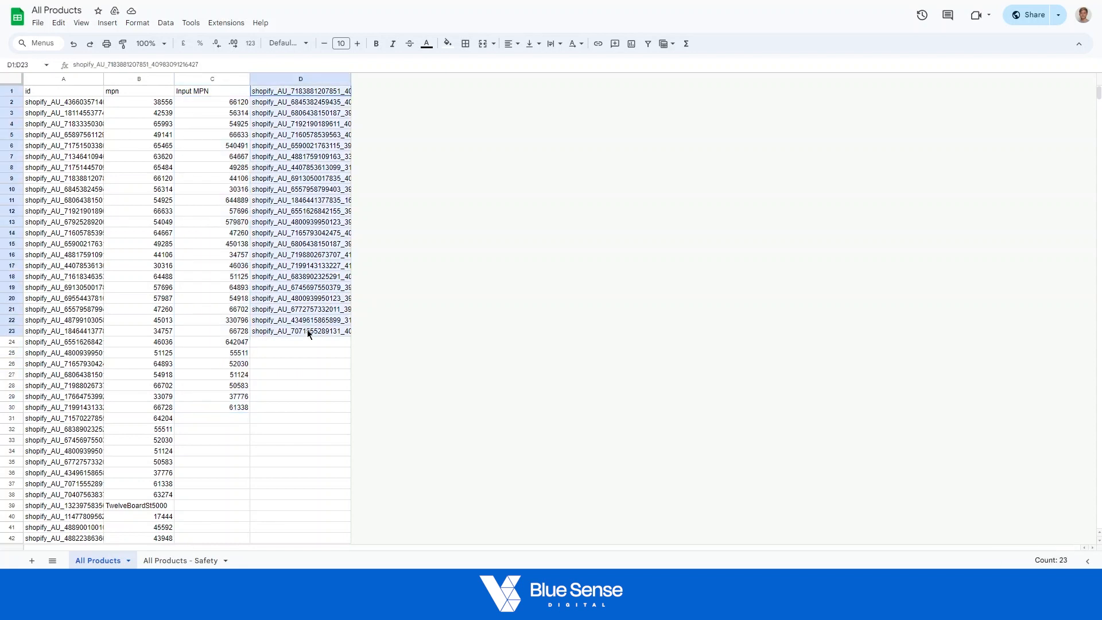
click(471, 393)
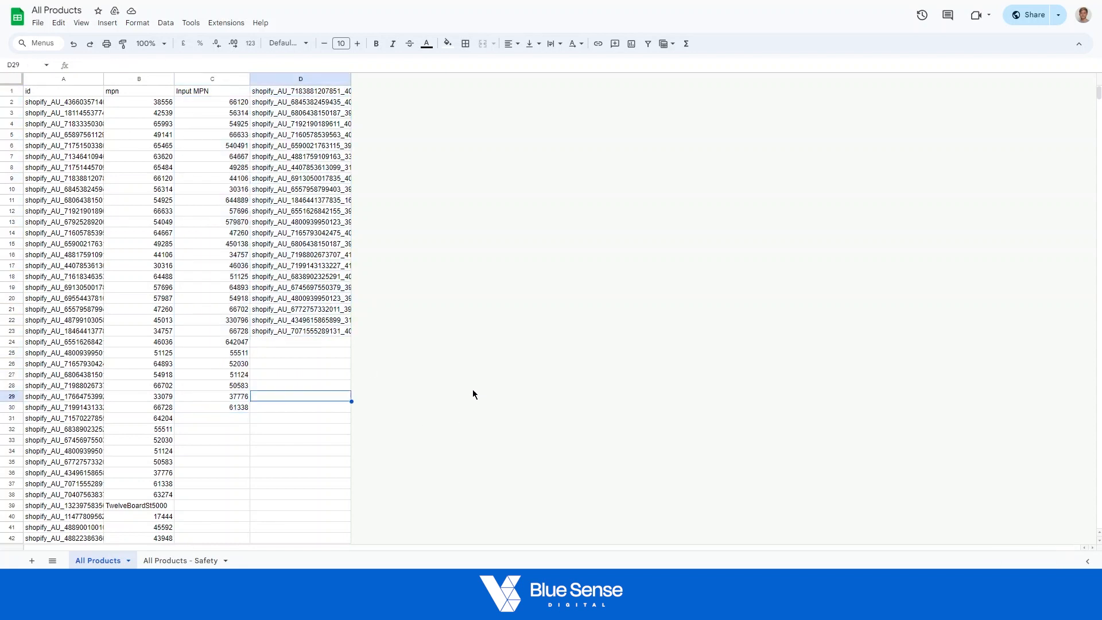